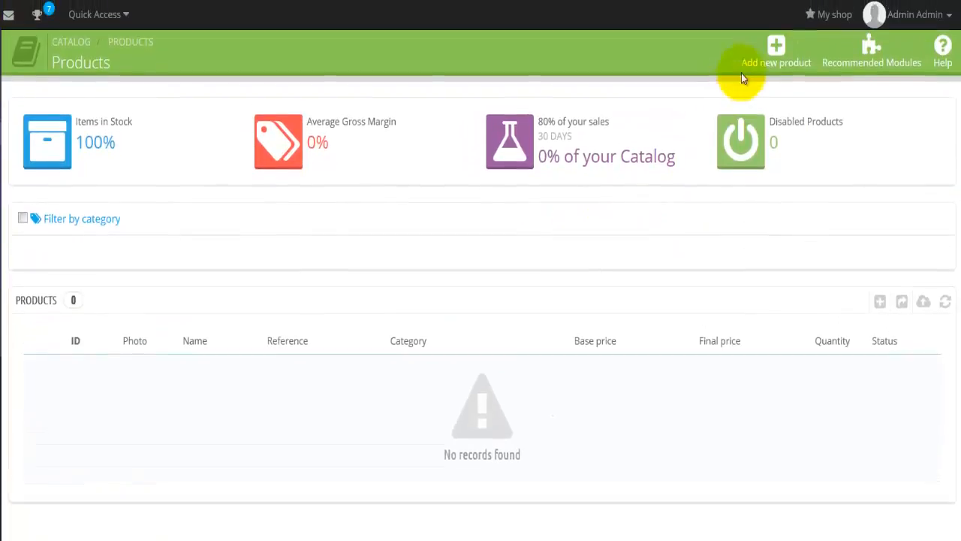
Start adding a new product to the catalog
{"action": "left_click", "coordinate": [790, 45]}
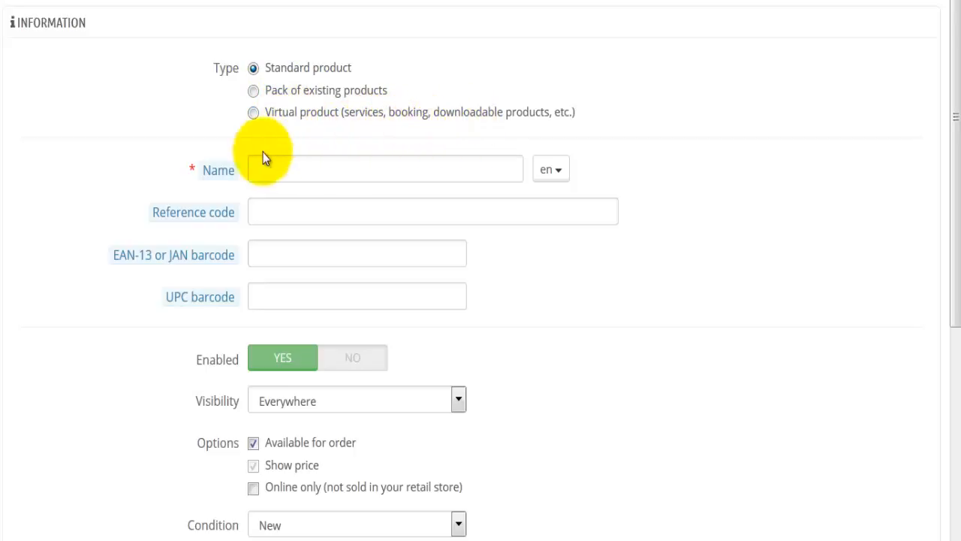
Examine the new product's information form, from the name, reference and barcode fields to the descriptions and tags
{"action": "left_click", "coordinate": [278, 164]}
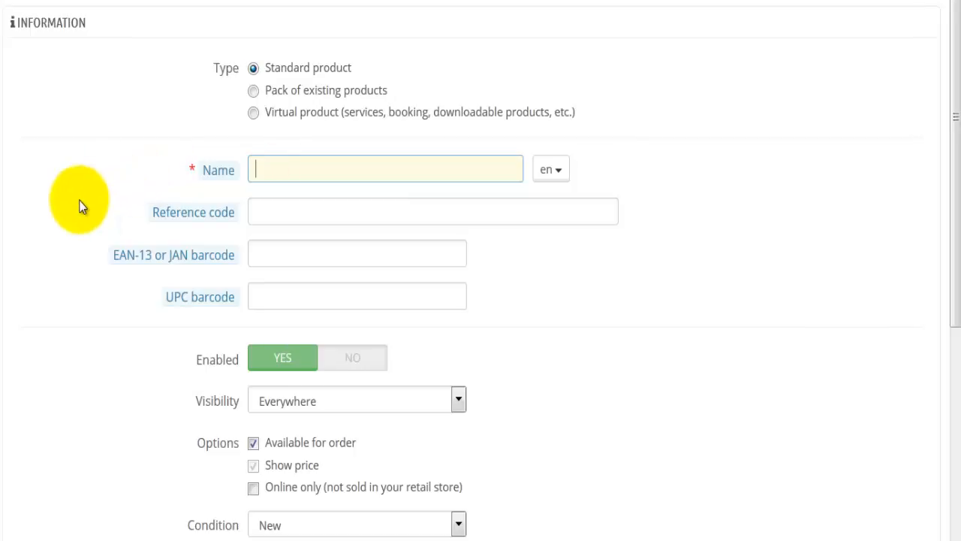
{"action": "scroll", "coordinate": [180, 173], "scroll_direction": "down", "scroll_amount": 2}
{"action": "left_click", "coordinate": [301, 101]}
{"action": "left_click", "coordinate": [296, 140]}
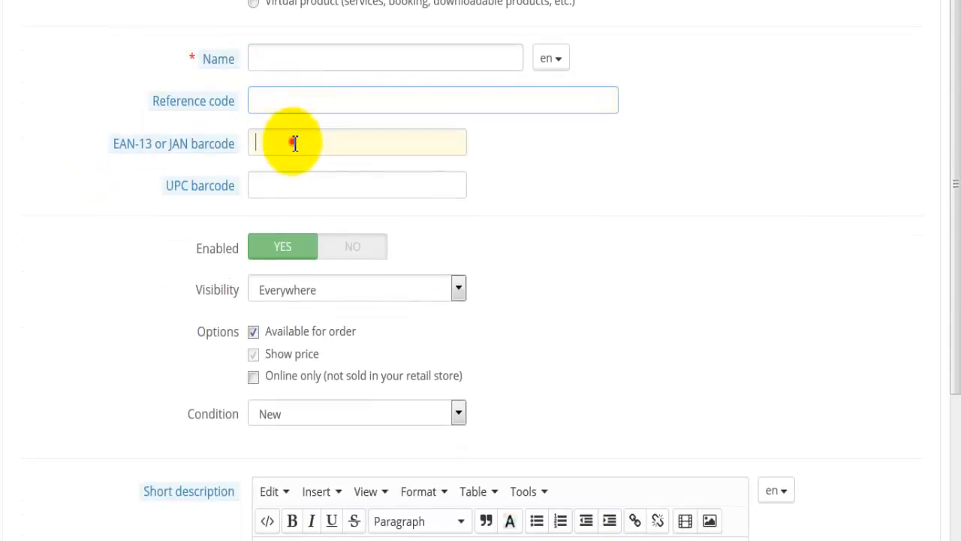
{"action": "left_click", "coordinate": [278, 181]}
{"action": "scroll", "coordinate": [162, 247], "scroll_direction": "down", "scroll_amount": 2}
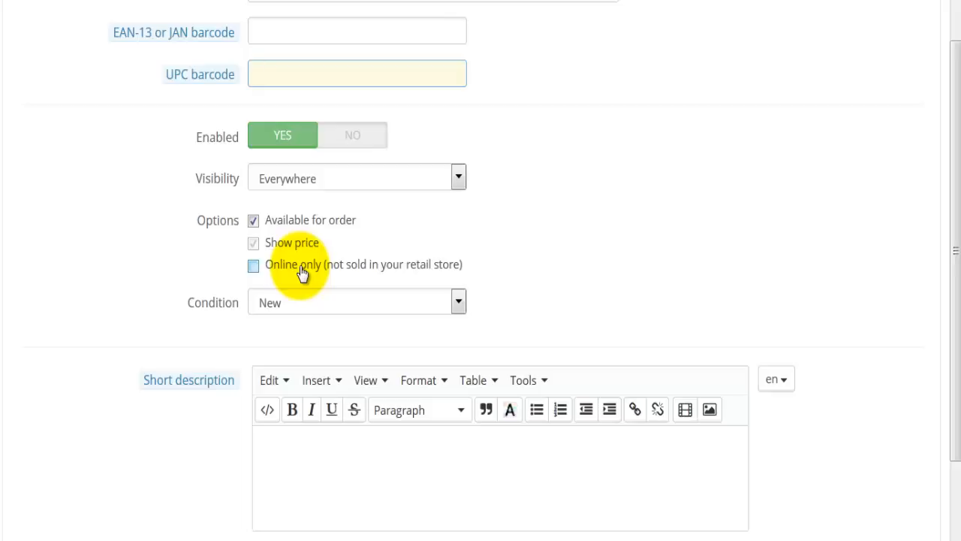
{"action": "scroll", "coordinate": [213, 412], "scroll_direction": "down", "scroll_amount": 3}
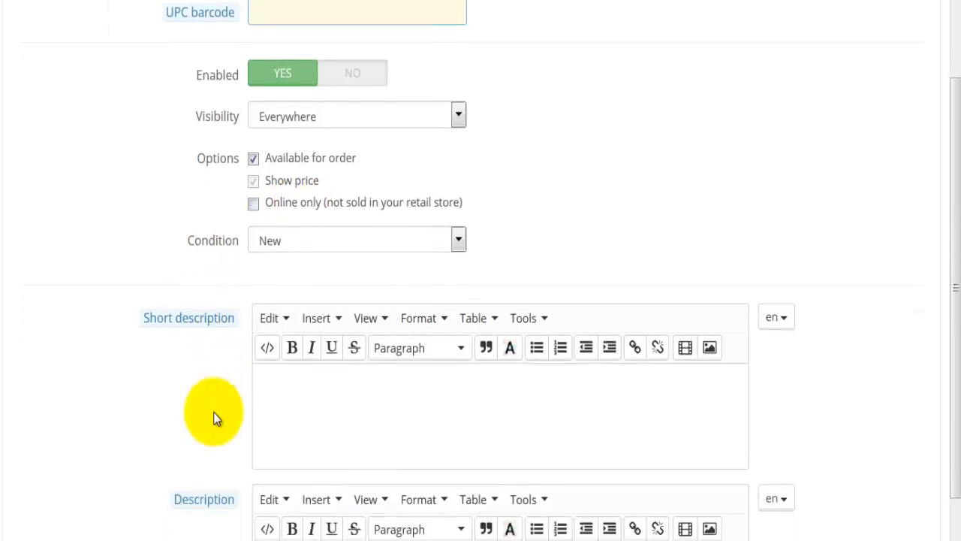
{"action": "scroll", "coordinate": [213, 411], "scroll_direction": "down", "scroll_amount": 4}
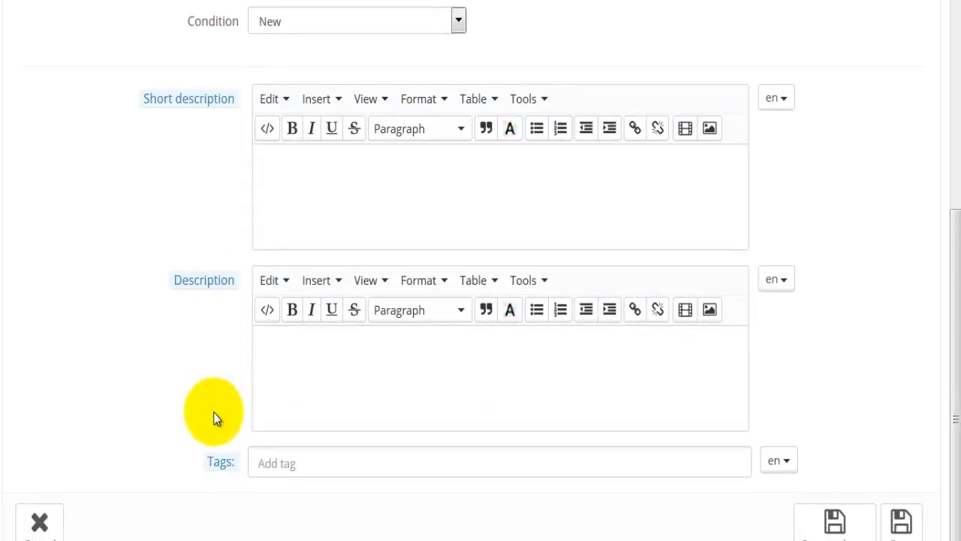
{"action": "scroll", "coordinate": [213, 412], "scroll_direction": "up", "scroll_amount": 1}
{"action": "scroll", "coordinate": [213, 412], "scroll_direction": "up", "scroll_amount": 11}
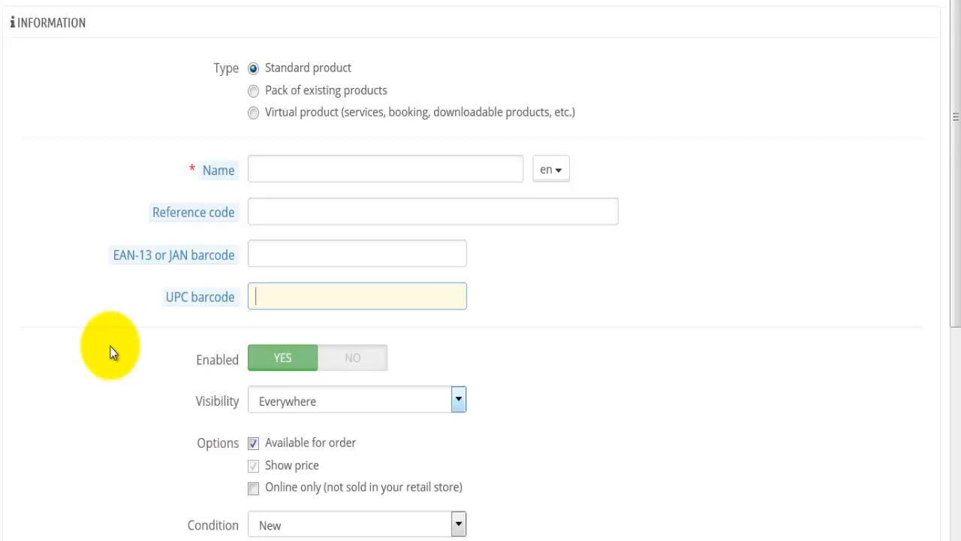
Name the new product "Diesel Jeans"
{"action": "left_click", "coordinate": [284, 165]}
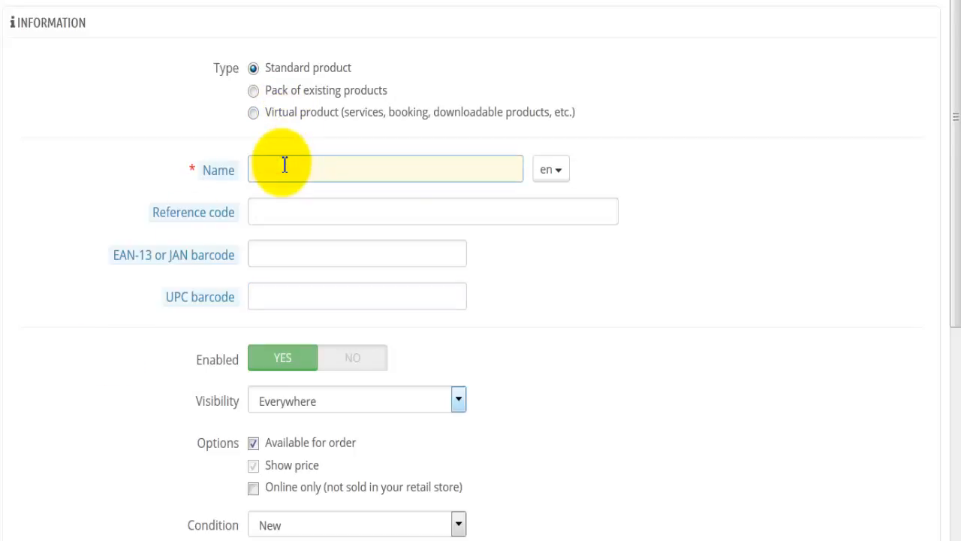
{"action": "type", "text": "Diesel Jeans"}
{"action": "key", "text": "Tab"}
{"action": "left_click", "coordinate": [343, 172]}
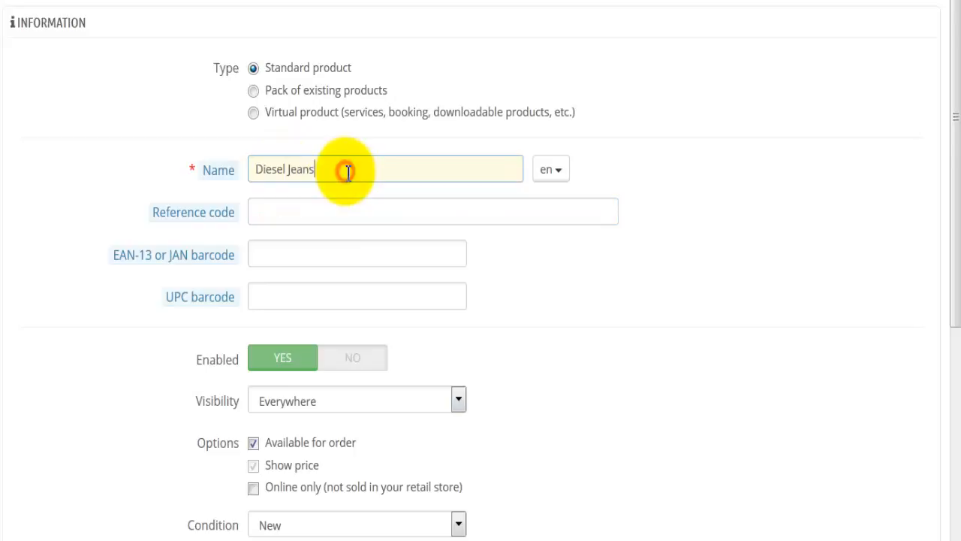
Set the product's reference code to 11001
{"action": "left_click", "coordinate": [331, 222]}
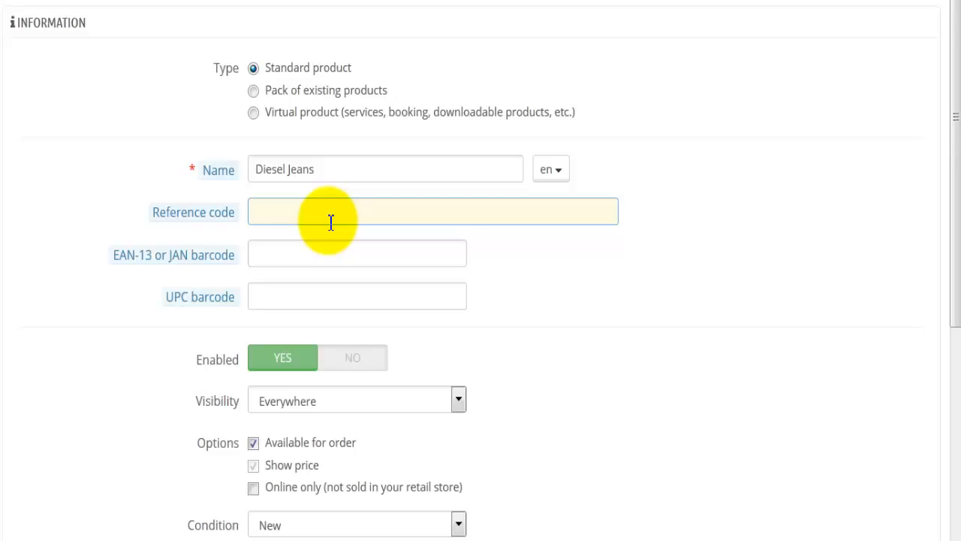
{"action": "type", "text": "1"}
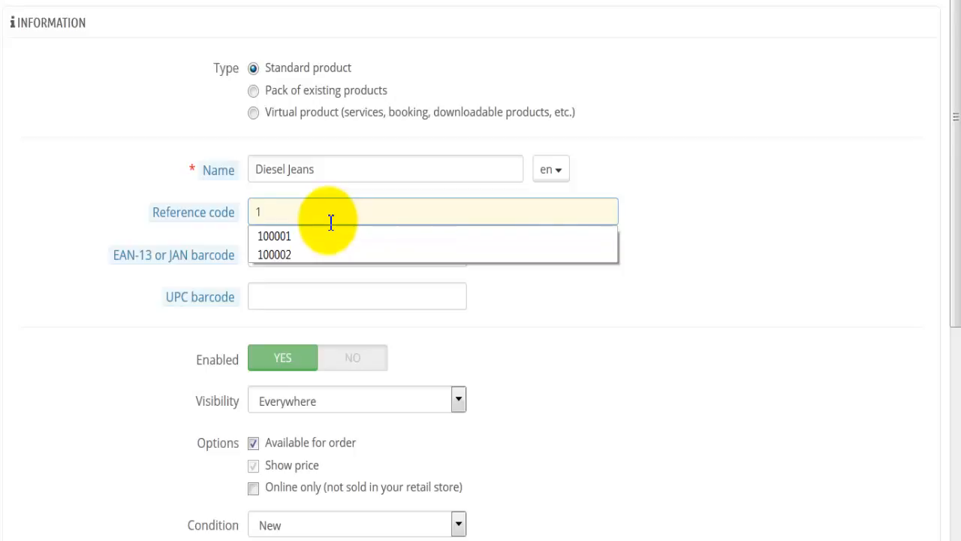
{"action": "type", "text": "1"}
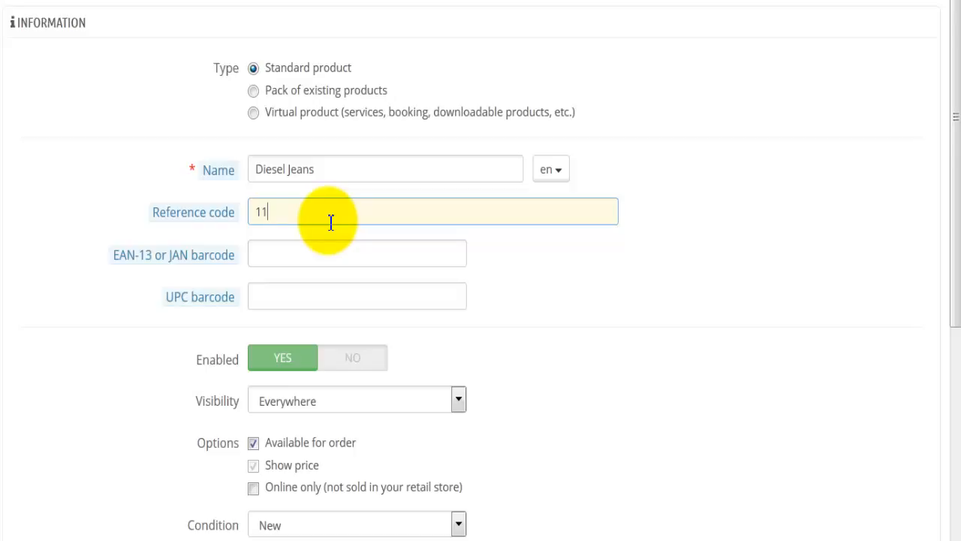
{"action": "type", "text": "001"}
{"action": "key", "text": "Left"}
{"action": "key", "text": "Left"}
{"action": "key", "text": "Left"}
{"action": "key", "text": "Left"}
{"action": "key", "text": "Left"}
{"action": "key", "text": "shift+Right"}
{"action": "key", "text": "Right"}
{"action": "key", "text": "shift+Right"}
{"action": "key", "text": "Right"}
{"action": "key", "text": "shift+Right"}
{"action": "key", "text": "shift+Right"}
{"action": "key", "text": "shift+Right"}
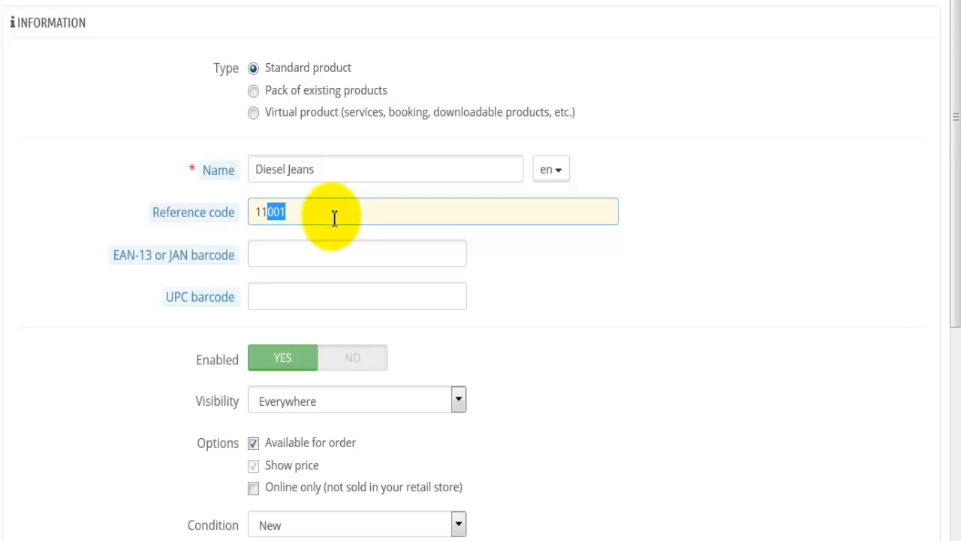
{"action": "left_click", "coordinate": [71, 391]}
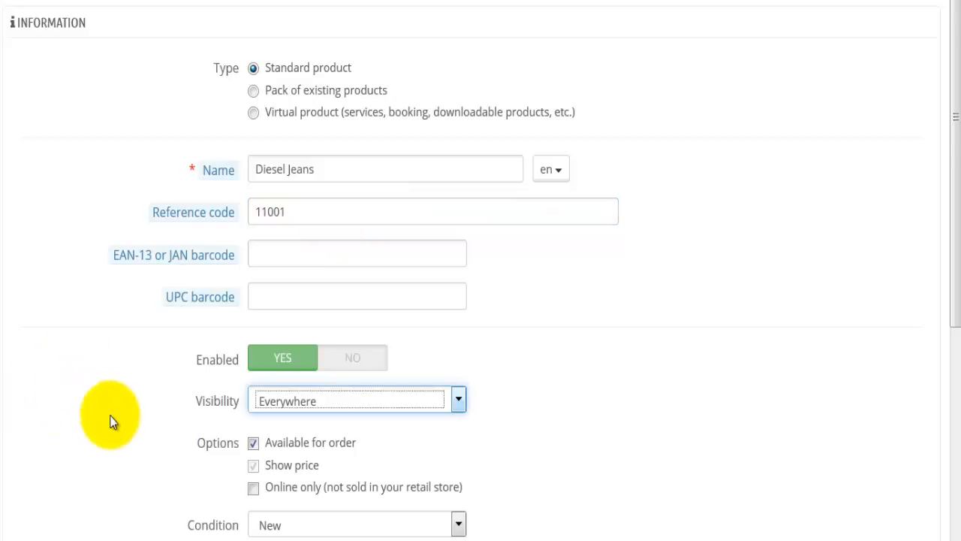
{"action": "mouse_move", "coordinate": [222, 217]}
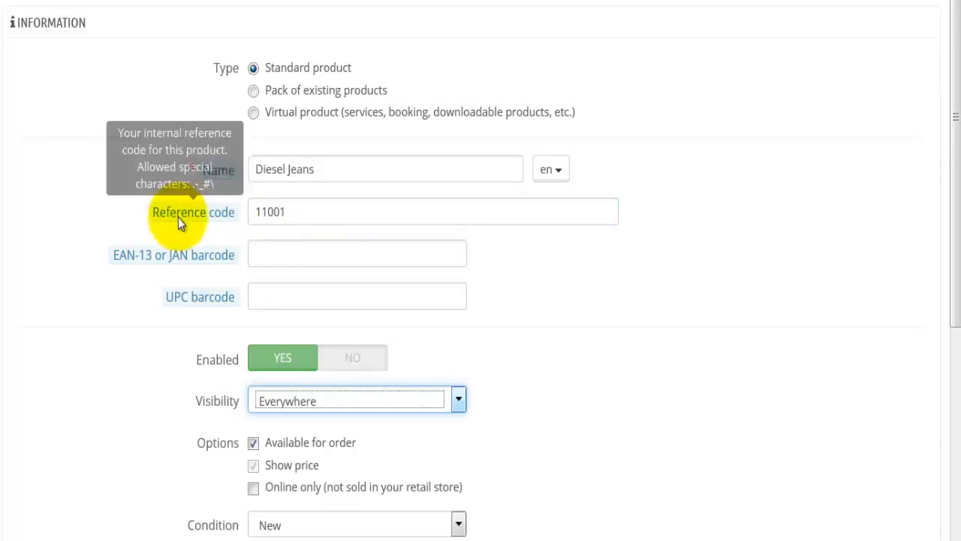
Examine the product's visibility choices, order options and condition setting
{"action": "scroll", "coordinate": [101, 397], "scroll_direction": "down", "scroll_amount": 3}
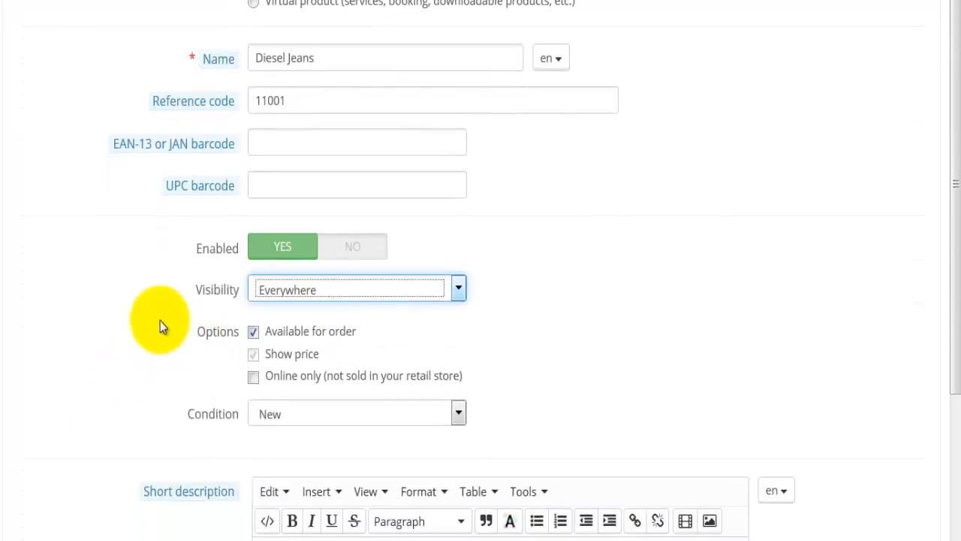
{"action": "scroll", "coordinate": [146, 319], "scroll_direction": "down", "scroll_amount": 3}
{"action": "left_click", "coordinate": [368, 178]}
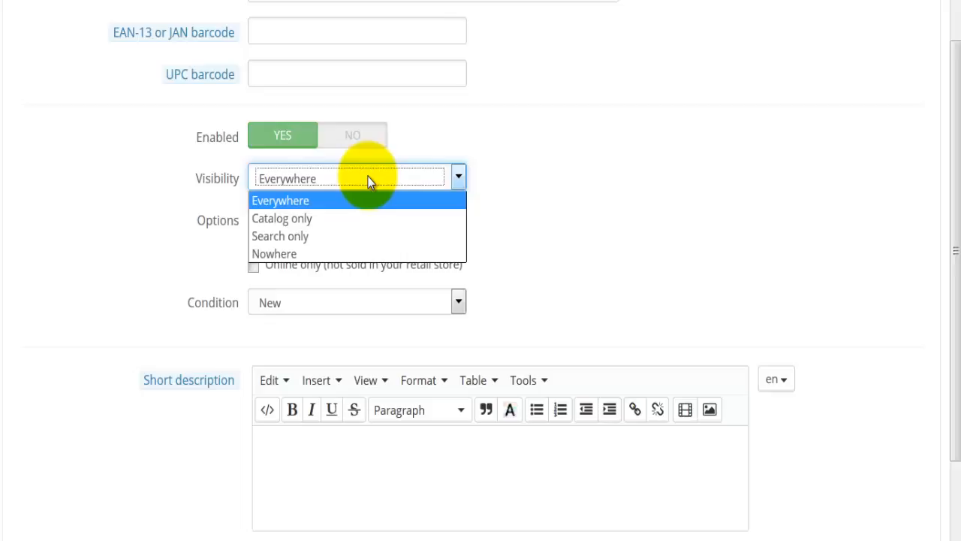
{"action": "left_click", "coordinate": [144, 256]}
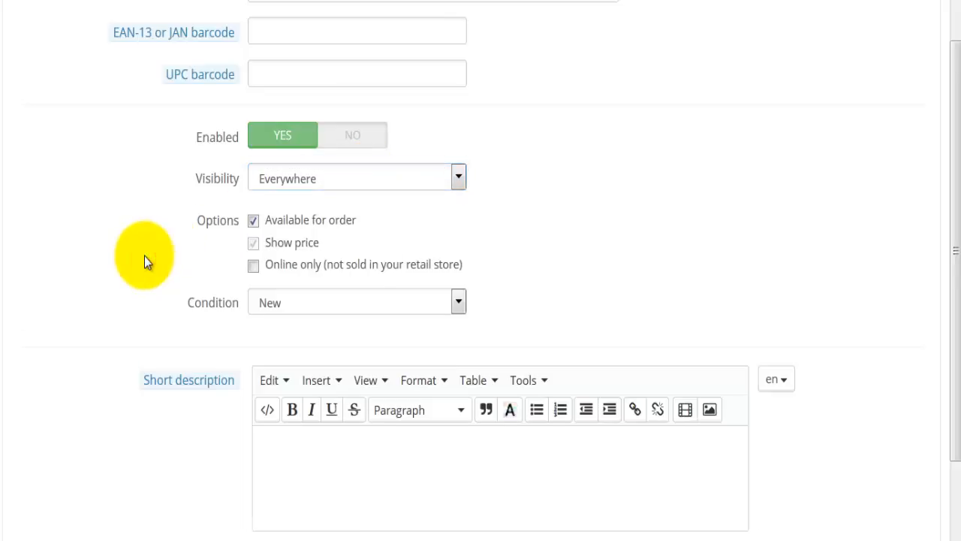
{"action": "scroll", "coordinate": [144, 256], "scroll_direction": "down", "scroll_amount": 3}
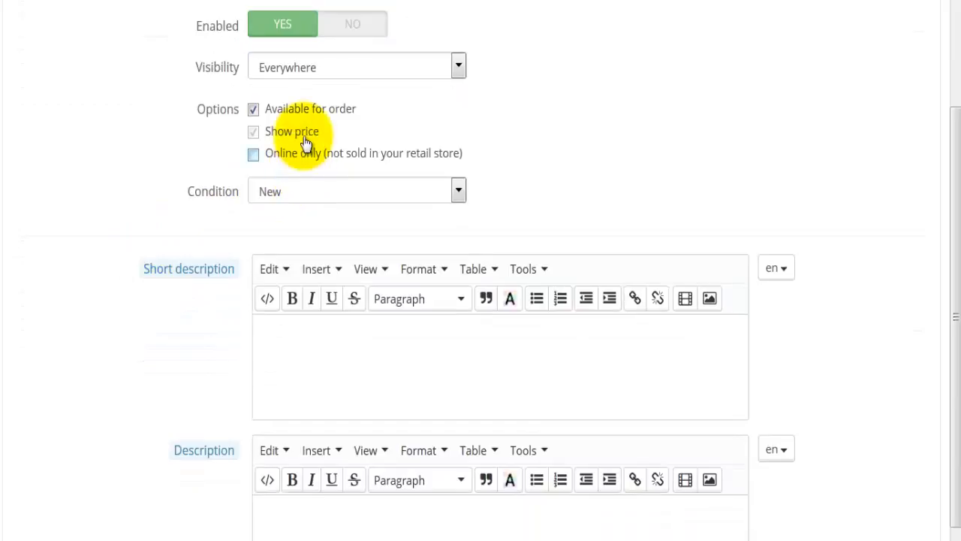
{"action": "left_click", "coordinate": [288, 187]}
{"action": "left_click", "coordinate": [288, 188]}
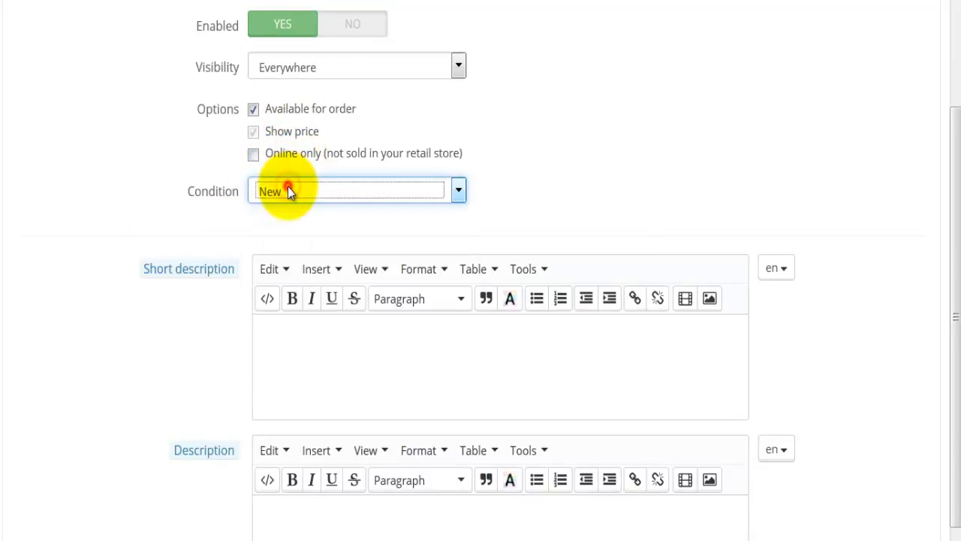
Fill the short description with the first Lorem Ipsum sentence and the description with the full Lorem Ipsum paragraph
{"action": "left_click", "coordinate": [326, 356]}
{"action": "scroll", "coordinate": [172, 362], "scroll_direction": "down", "scroll_amount": 2}
{"action": "scroll", "coordinate": [150, 402], "scroll_direction": "down", "scroll_amount": 2}
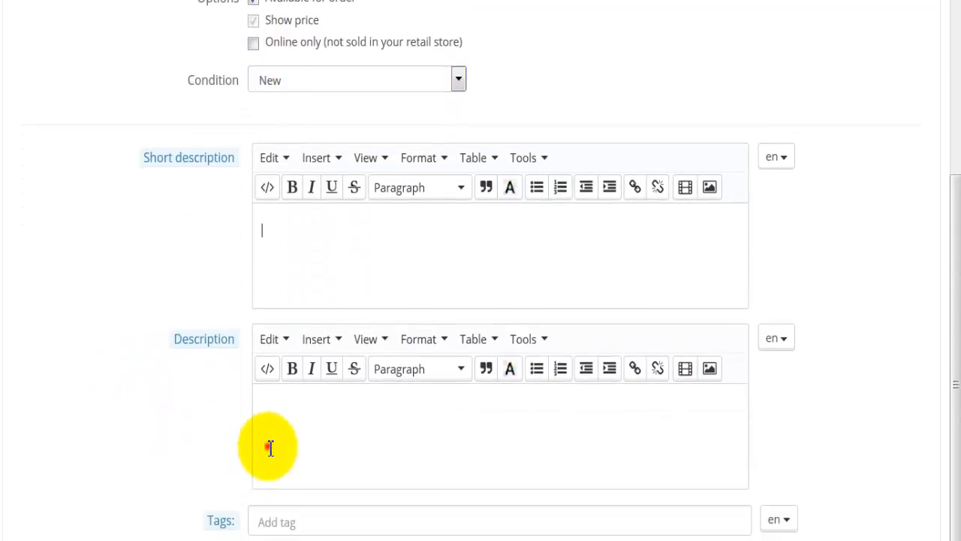
{"action": "left_click", "coordinate": [269, 447]}
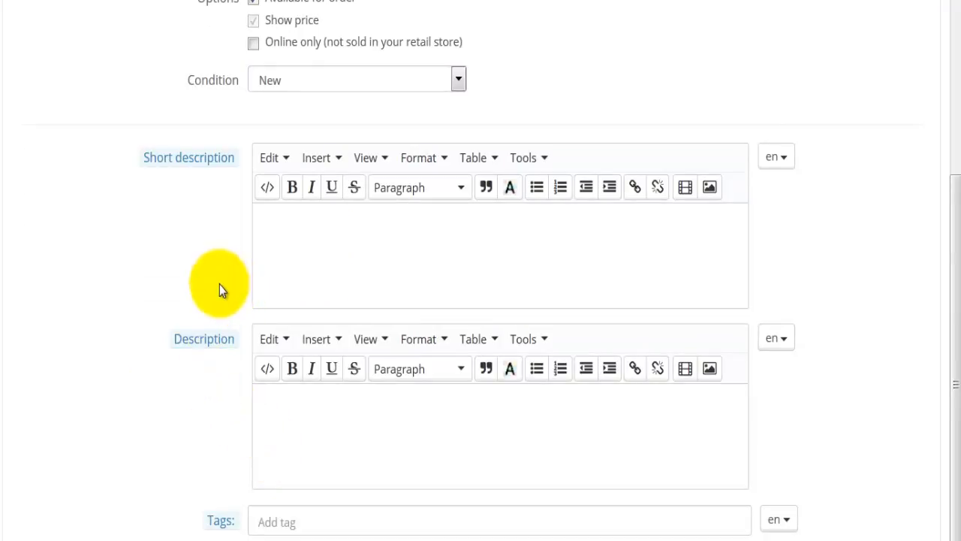
{"action": "left_click", "coordinate": [333, 240]}
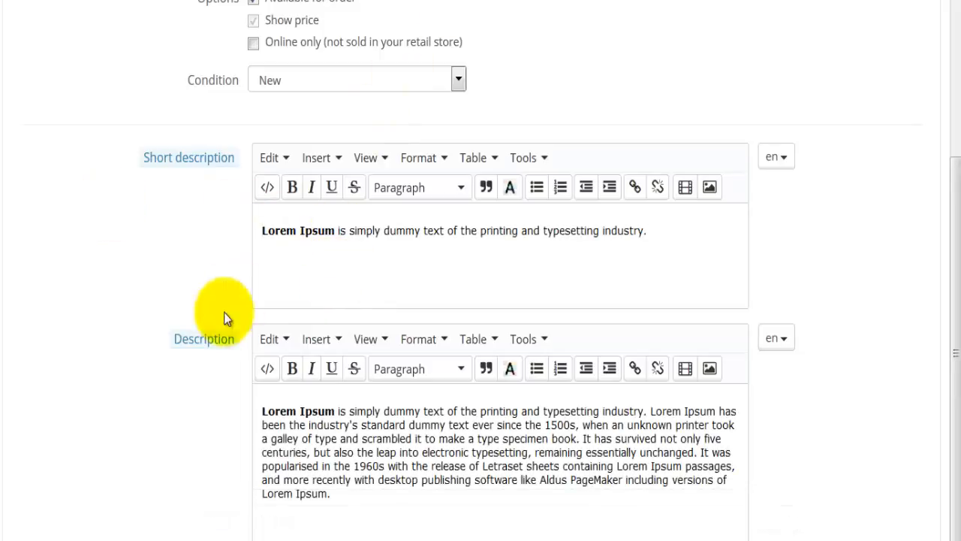
Review the completed product information, leave the tags empty, and save the product while staying on its edit page
{"action": "scroll", "coordinate": [180, 373], "scroll_direction": "down", "scroll_amount": 3}
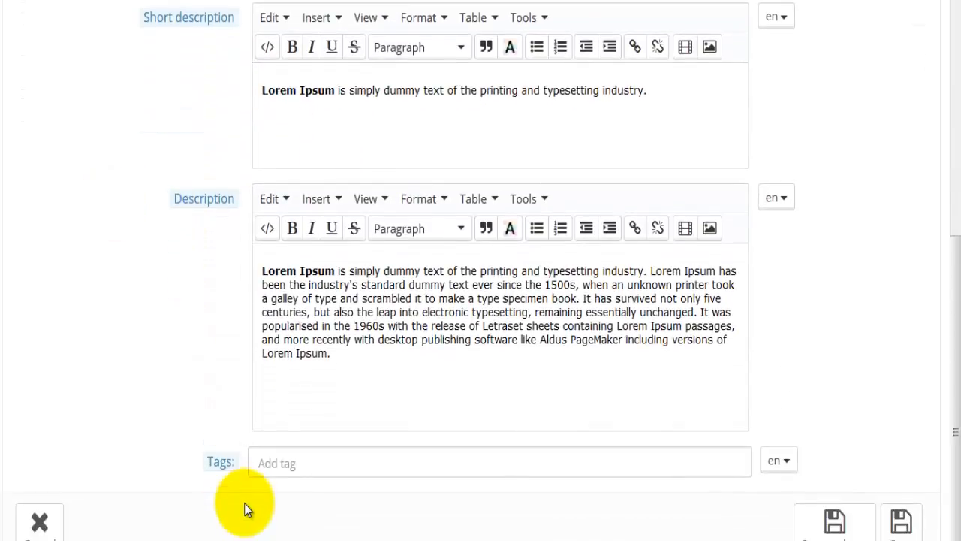
{"action": "left_click", "coordinate": [244, 503]}
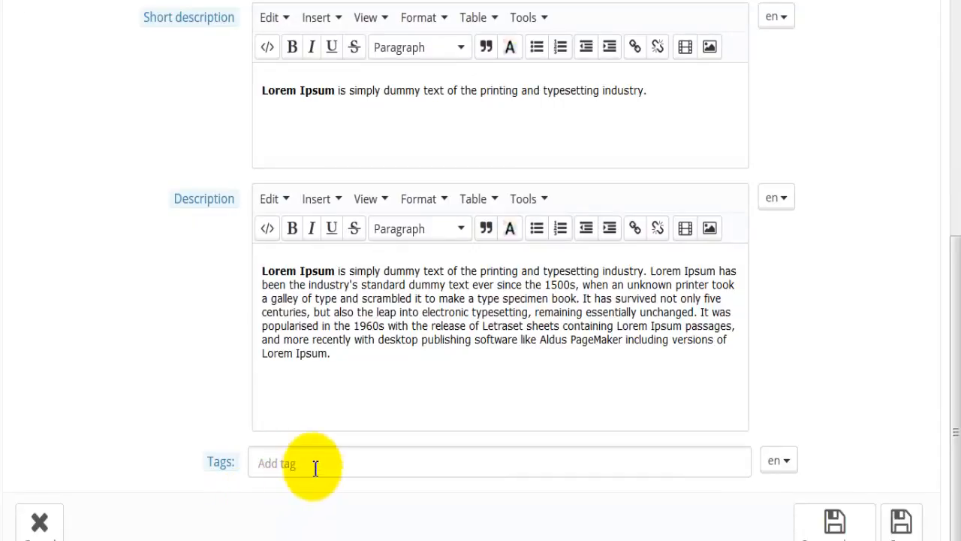
{"action": "scroll", "coordinate": [315, 462], "scroll_direction": "down", "scroll_amount": 1}
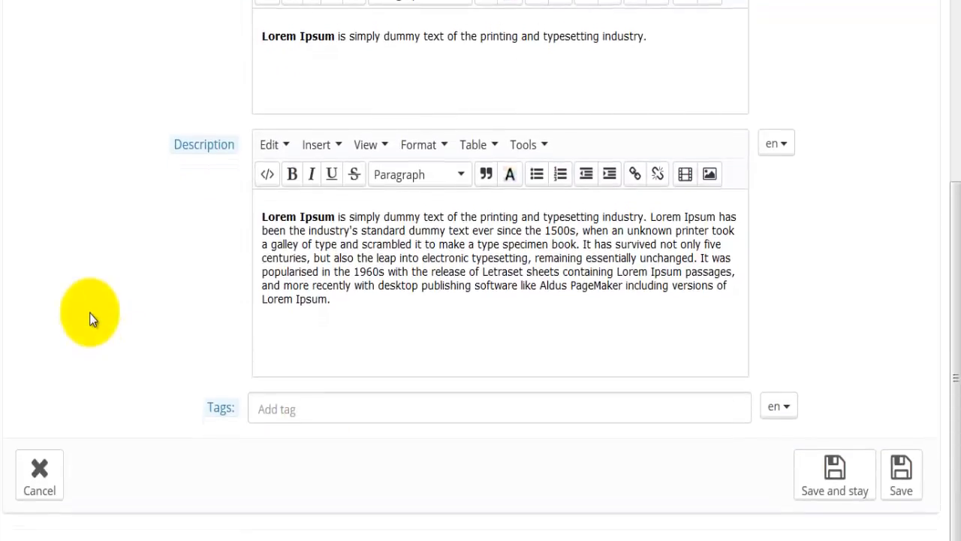
{"action": "scroll", "coordinate": [89, 312], "scroll_direction": "up", "scroll_amount": 10}
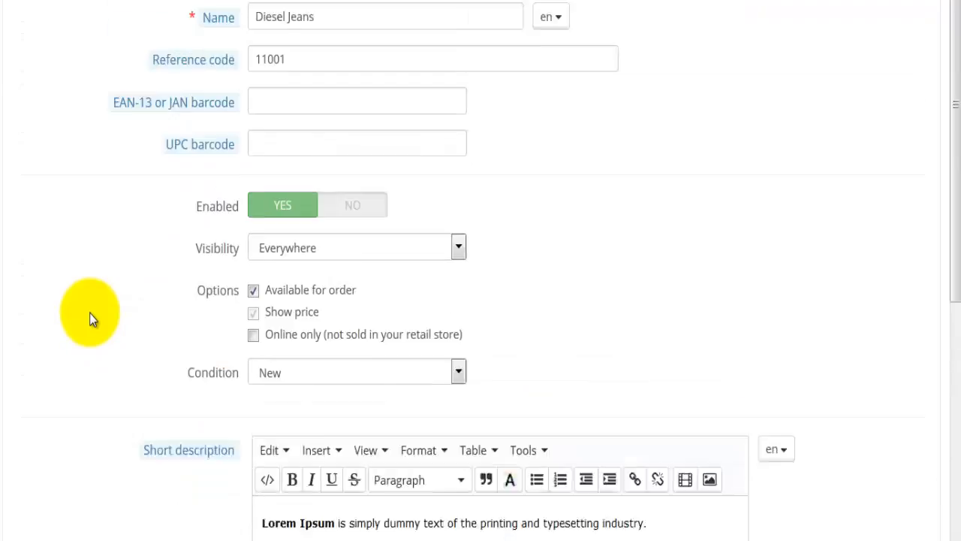
{"action": "scroll", "coordinate": [90, 312], "scroll_direction": "down", "scroll_amount": 10}
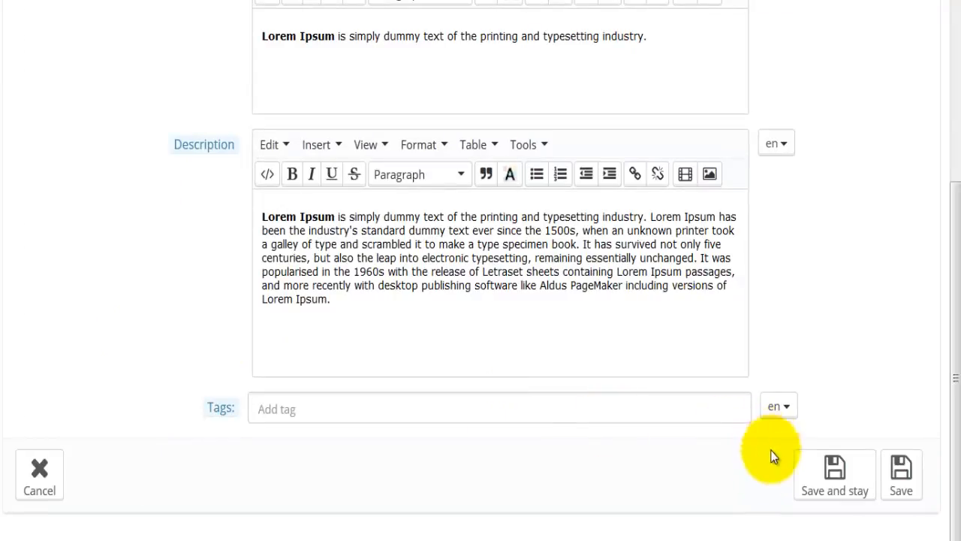
{"action": "left_click", "coordinate": [901, 484]}
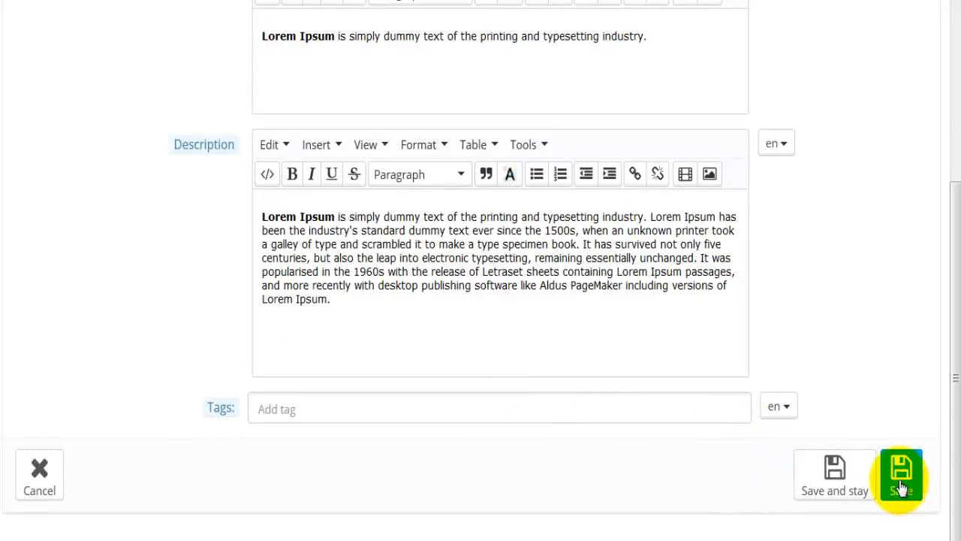
{"action": "left_click", "coordinate": [833, 480]}
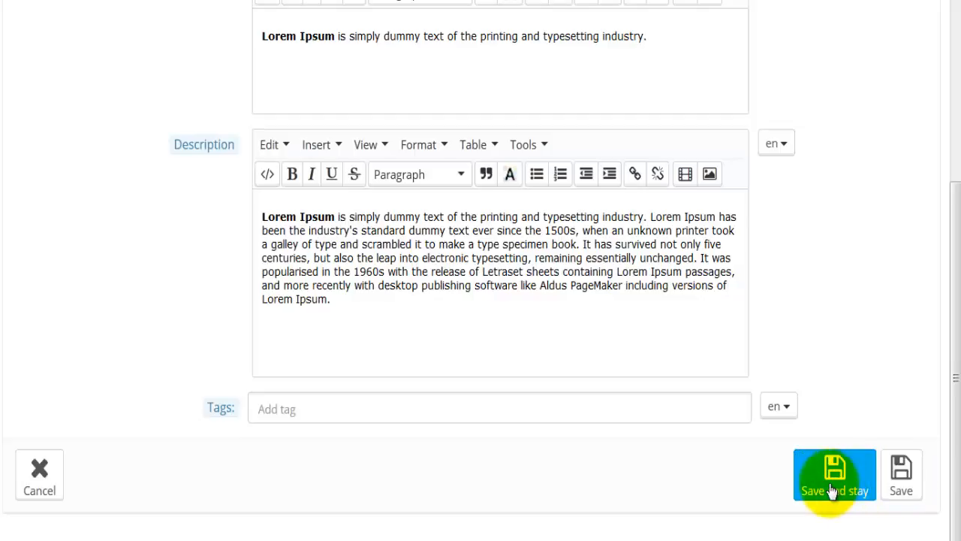
{"action": "left_click", "coordinate": [856, 449]}
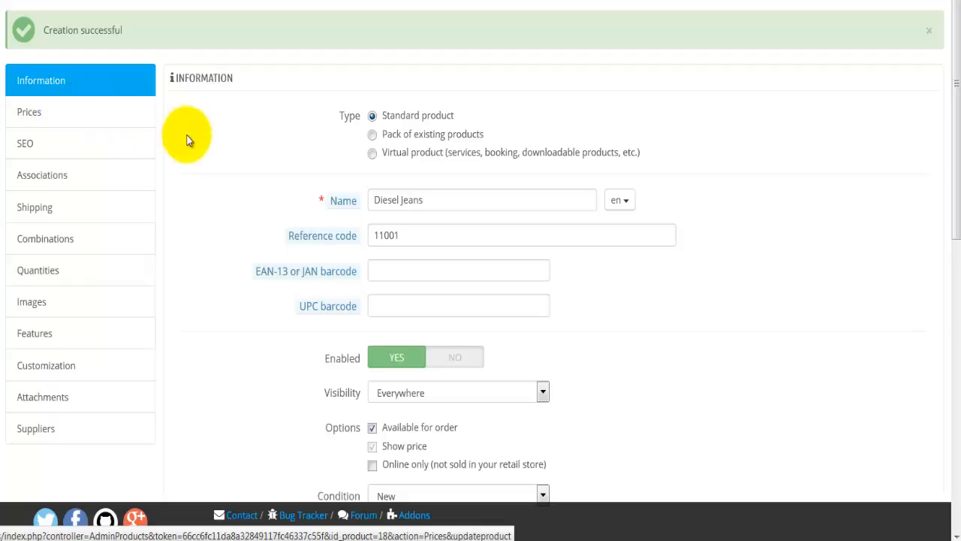
Set the product's pre-tax wholesale price to $59.95 and its pre-tax retail price to $79.95
{"action": "left_click", "coordinate": [39, 111]}
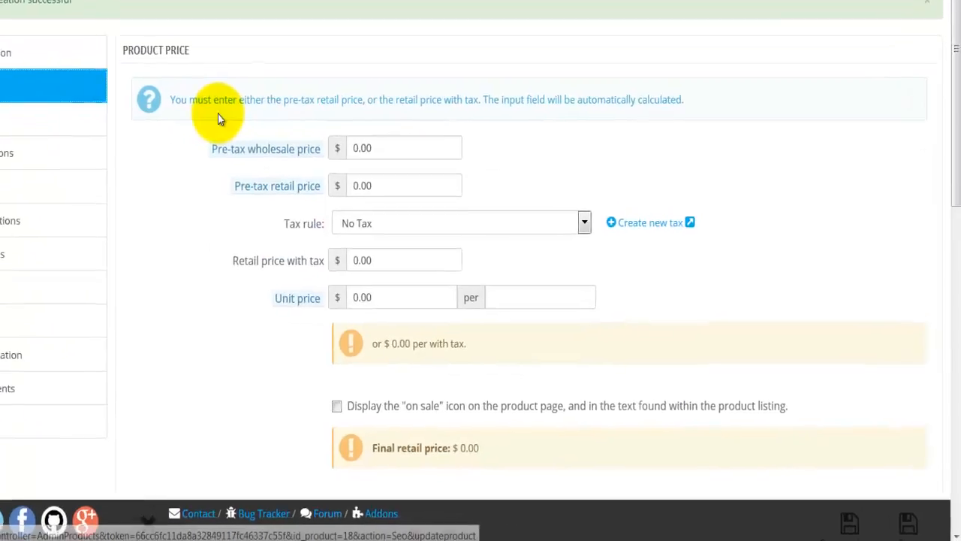
{"action": "left_click", "coordinate": [366, 148]}
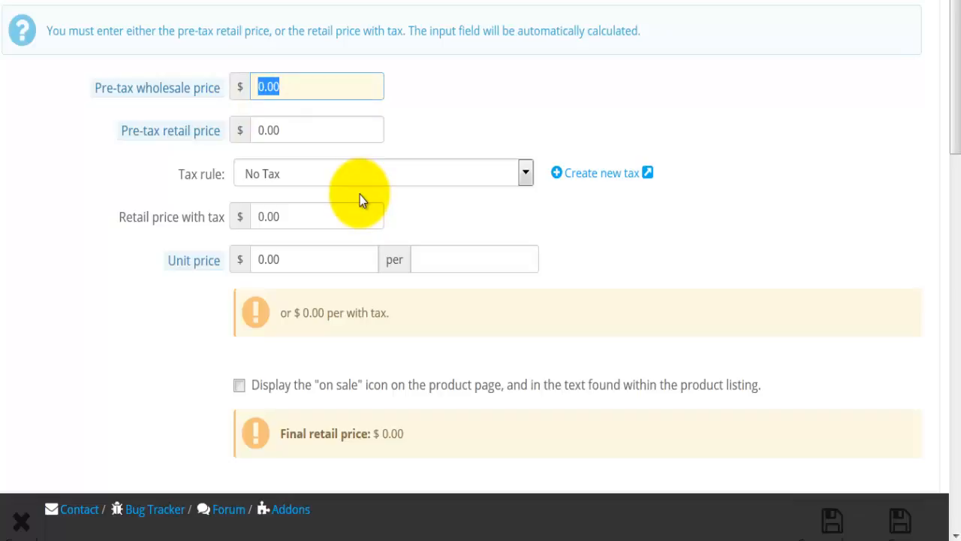
{"action": "type", "text": "59.95"}
{"action": "key", "text": "Tab"}
{"action": "type", "text": "79.95"}
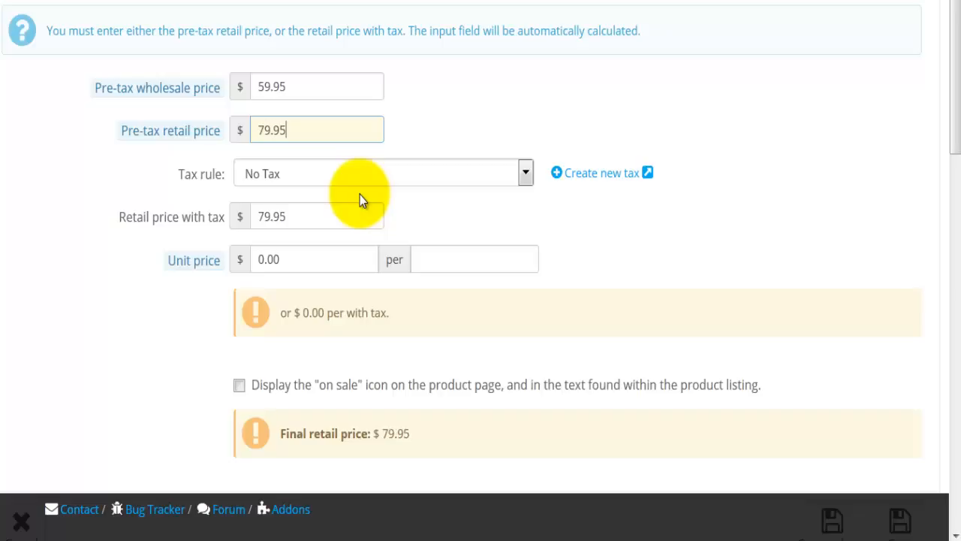
{"action": "key", "text": "Tab"}
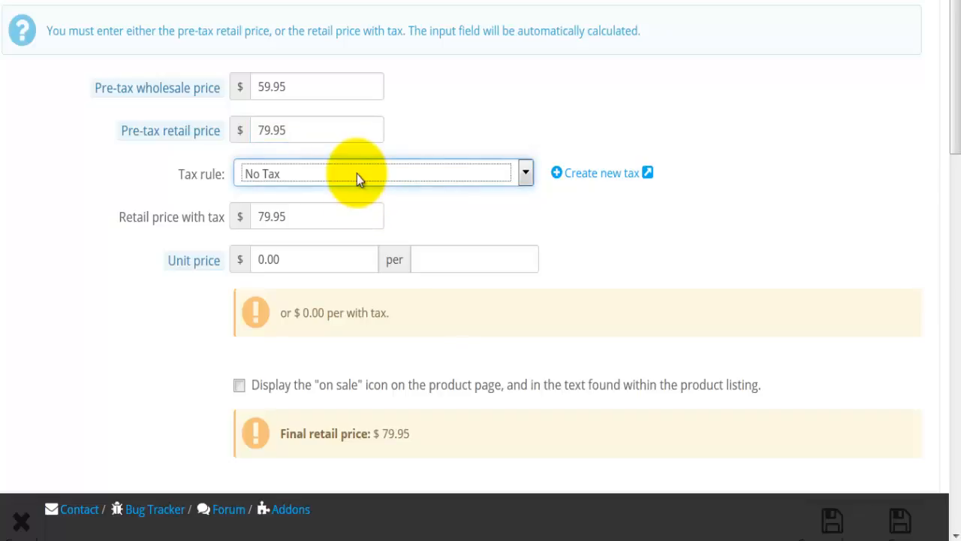
Apply the AU Standard rate (10%) tax rule to the product's retail price
{"action": "left_click", "coordinate": [357, 174]}
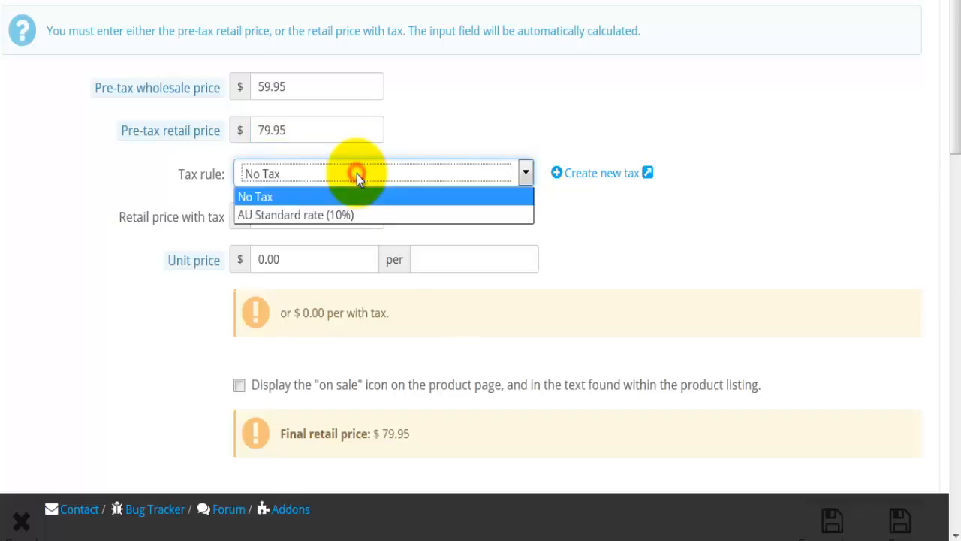
{"action": "left_click", "coordinate": [380, 214]}
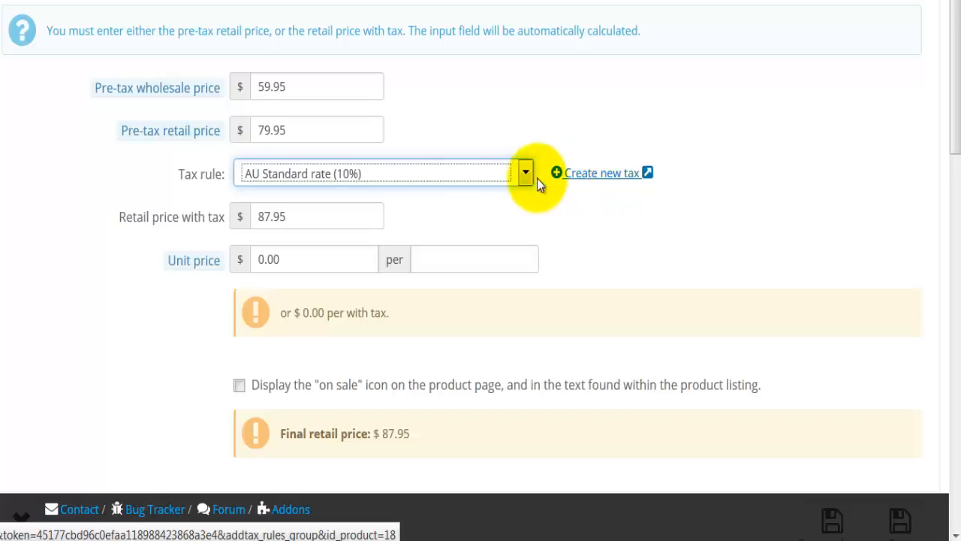
{"action": "left_click", "coordinate": [180, 215]}
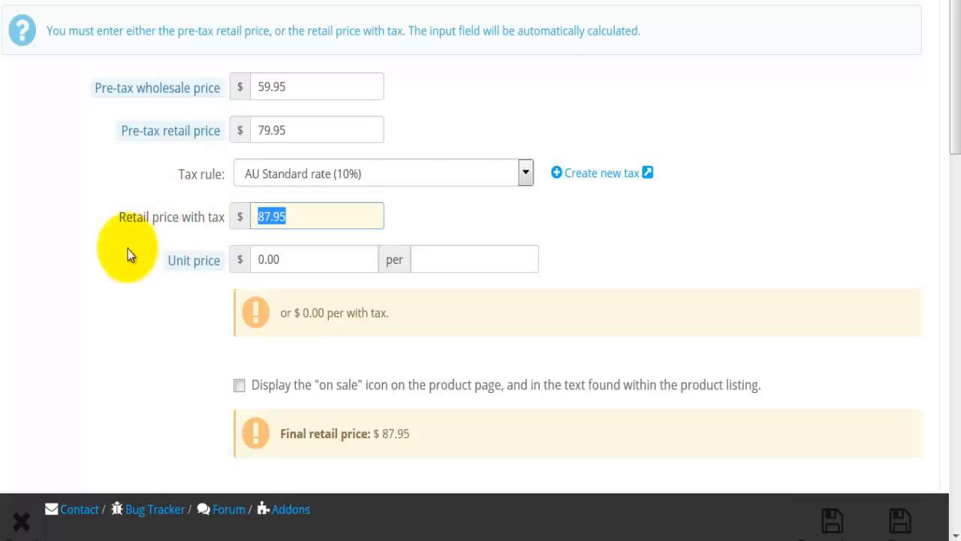
Enable the "on sale" icon for the product and save the prices while staying on the edit page
{"action": "scroll", "coordinate": [128, 248], "scroll_direction": "down", "scroll_amount": 3}
{"action": "scroll", "coordinate": [127, 249], "scroll_direction": "down", "scroll_amount": 3}
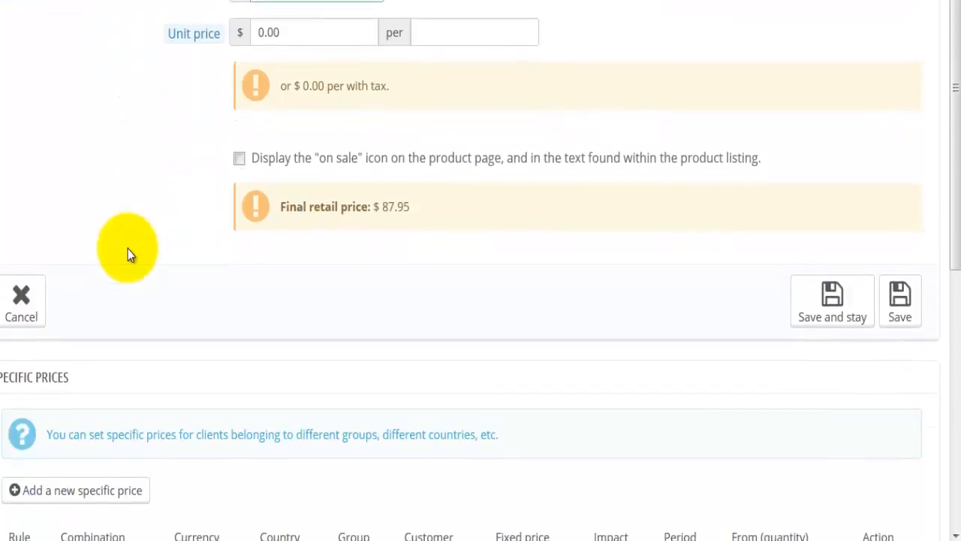
{"action": "left_click", "coordinate": [238, 159]}
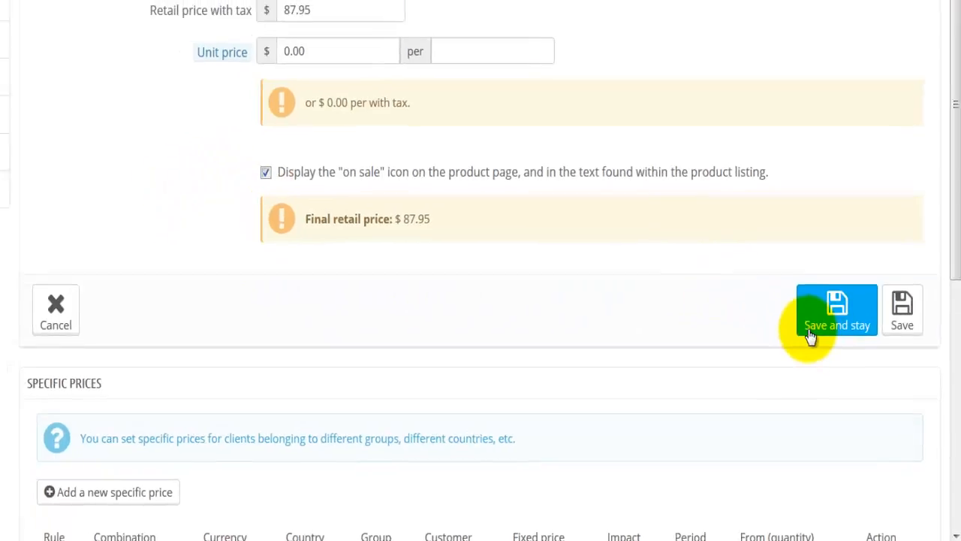
{"action": "left_click", "coordinate": [832, 300]}
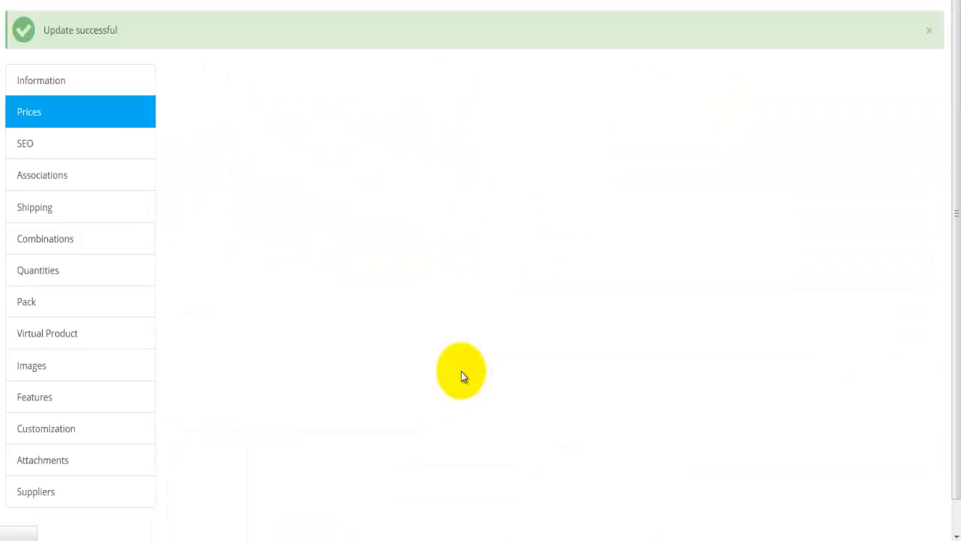
Look over the SEO settings and associate the product with the Men's Fashion and Clothing category and its Men's Jeans subcategory
{"action": "left_click", "coordinate": [24, 145]}
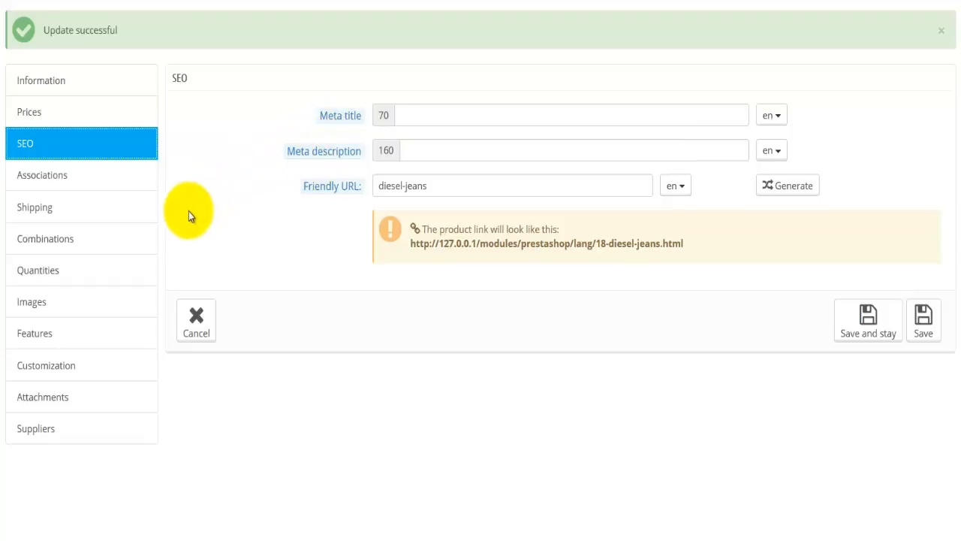
{"action": "left_click", "coordinate": [106, 185]}
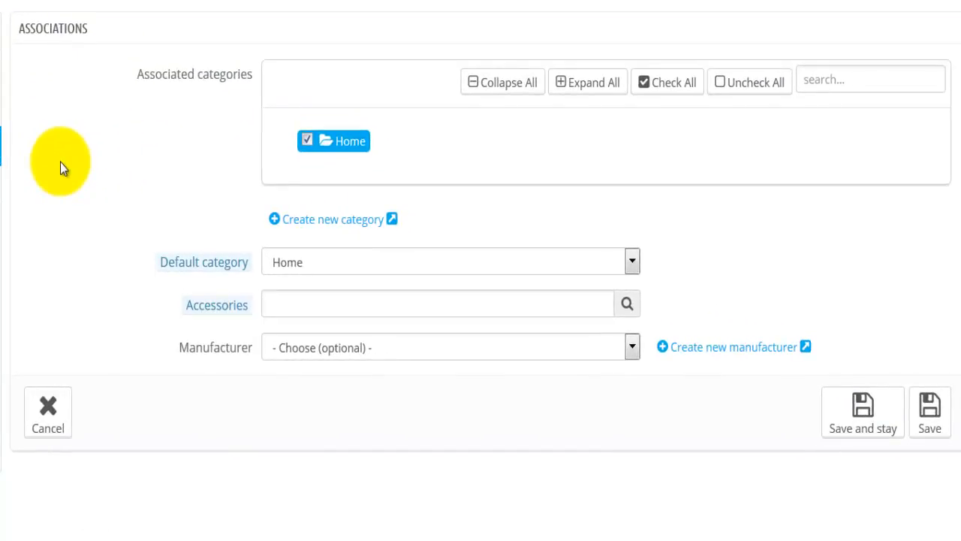
{"action": "left_click", "coordinate": [572, 85]}
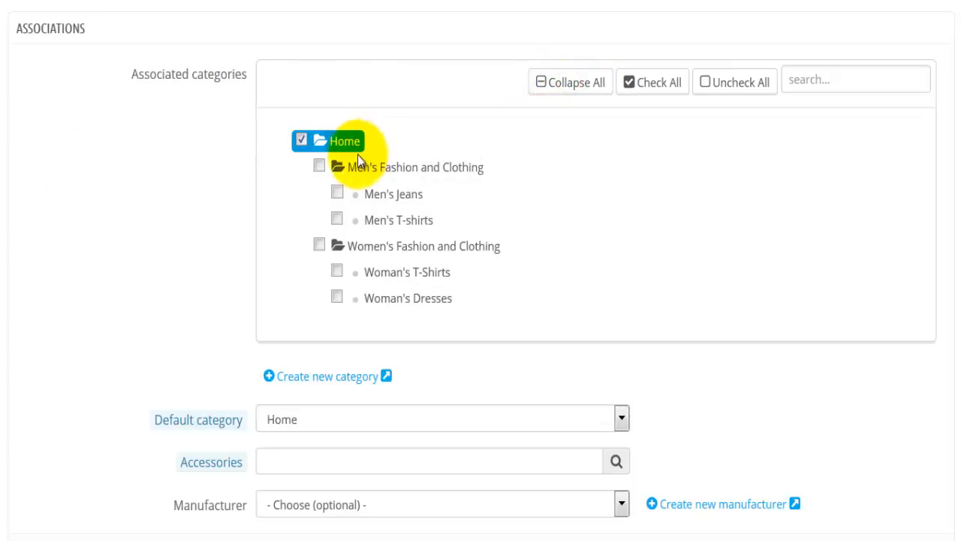
{"action": "left_click", "coordinate": [317, 169]}
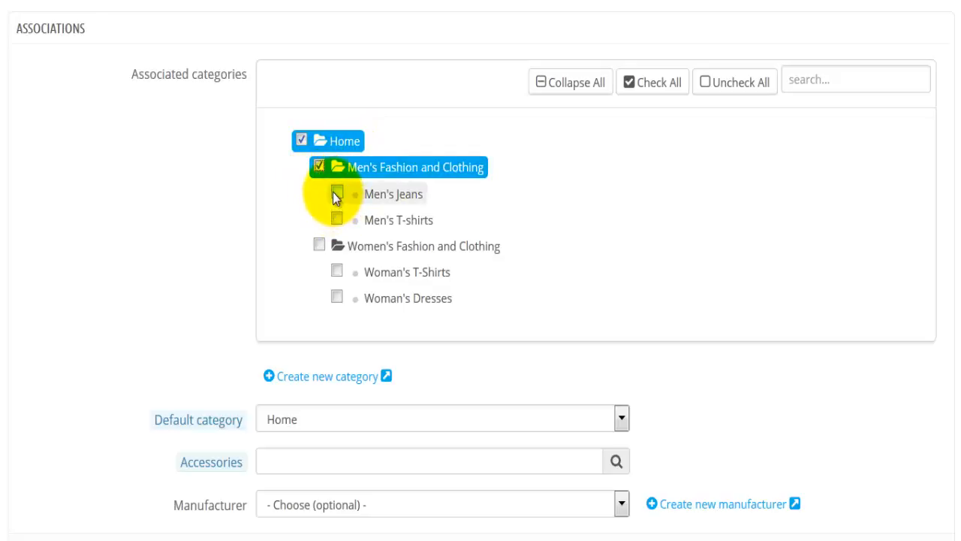
{"action": "left_click", "coordinate": [336, 192]}
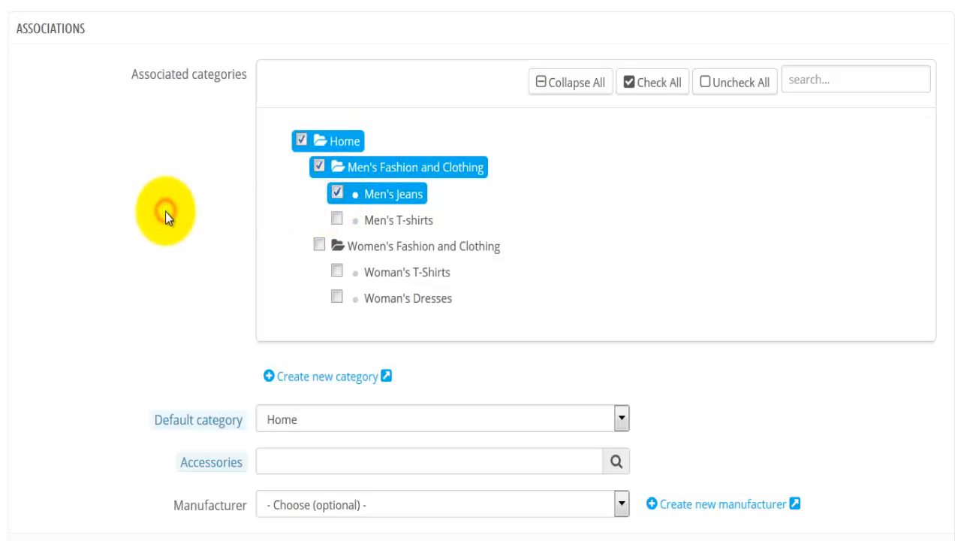
Set the product's default category to Men's Jeans, leaving the accessories empty
{"action": "scroll", "coordinate": [168, 215], "scroll_direction": "down", "scroll_amount": 2}
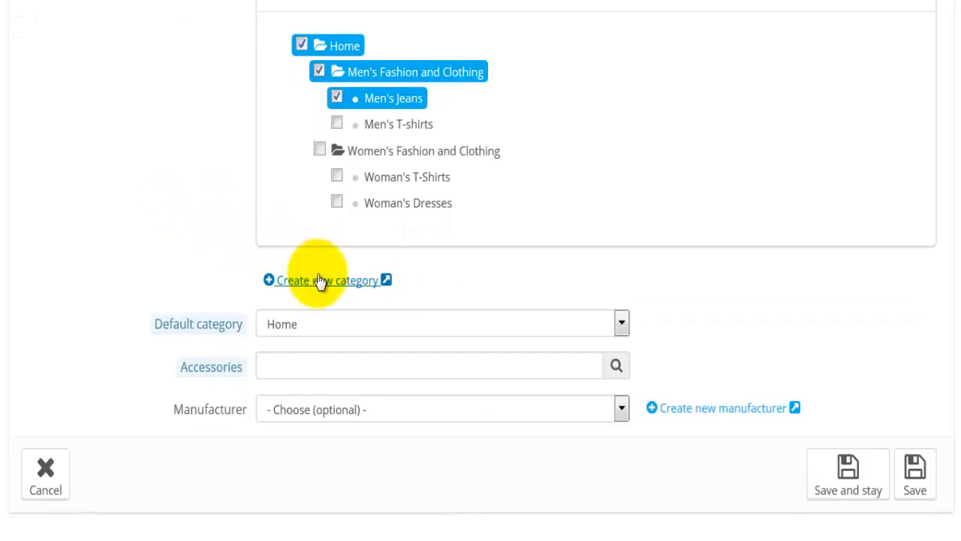
{"action": "left_click", "coordinate": [327, 324]}
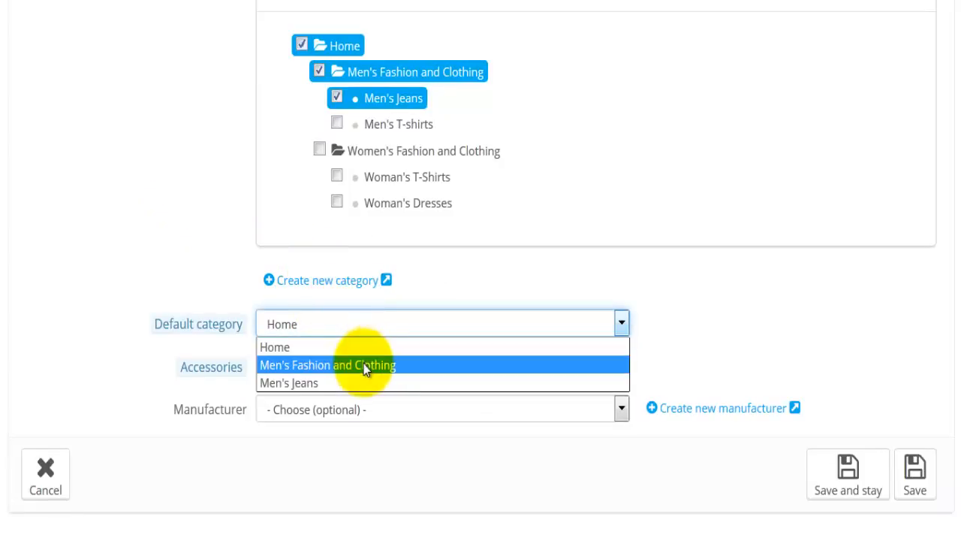
{"action": "left_click", "coordinate": [343, 378]}
{"action": "left_click", "coordinate": [126, 358]}
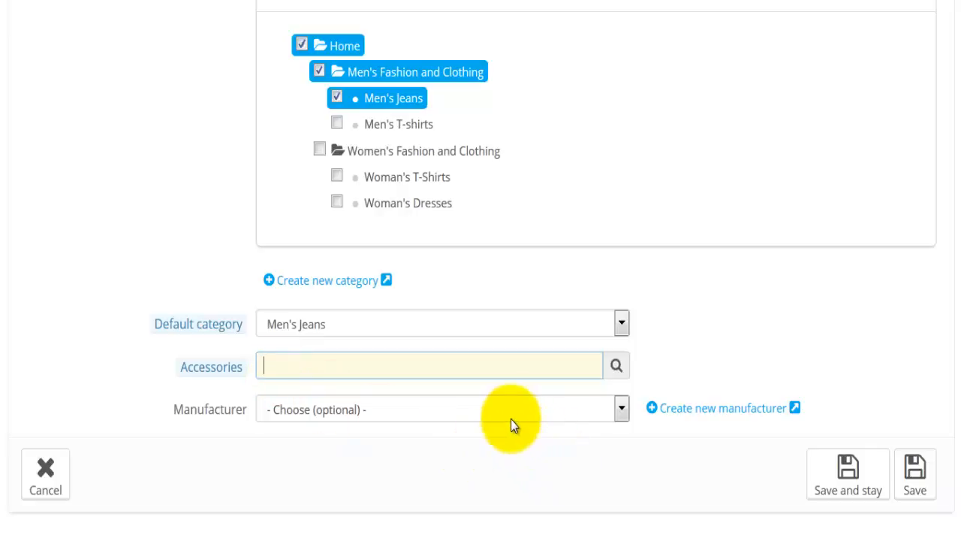
Assign DIESEL as the manufacturer and save the associations while staying on the edit page
{"action": "left_click", "coordinate": [613, 409]}
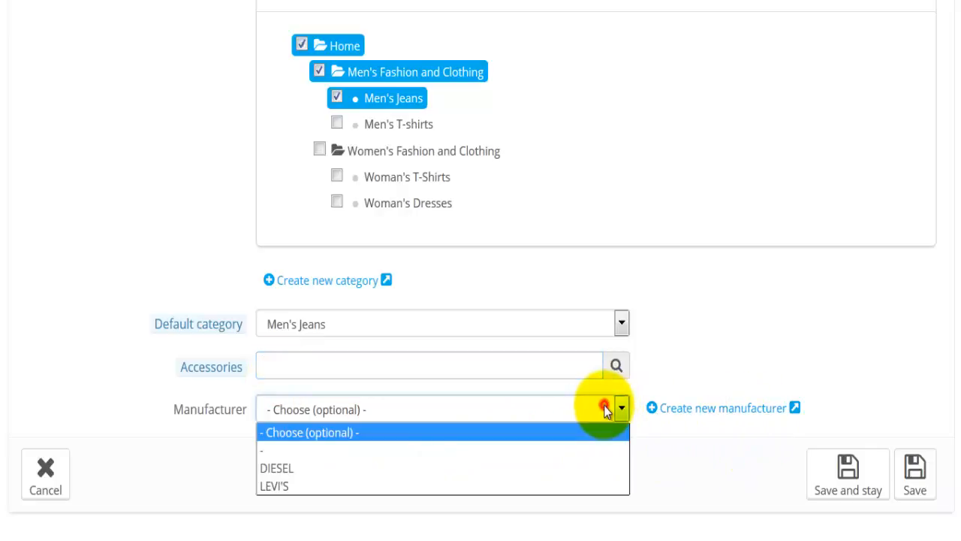
{"action": "left_click", "coordinate": [321, 466]}
{"action": "left_click", "coordinate": [863, 492]}
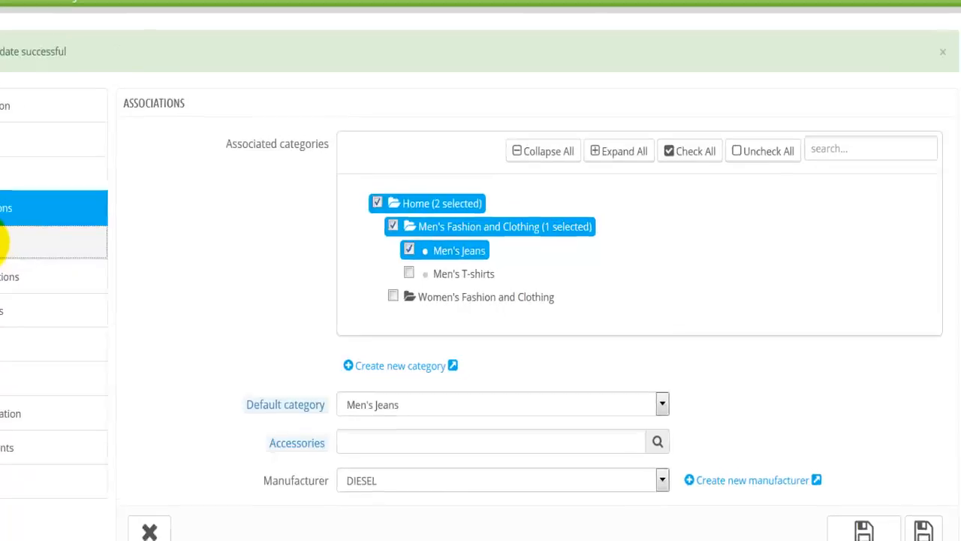
Set the product's shipping package dimensions to 40 cm width, 10 cm height and 25 cm depth
{"action": "left_click", "coordinate": [6, 242]}
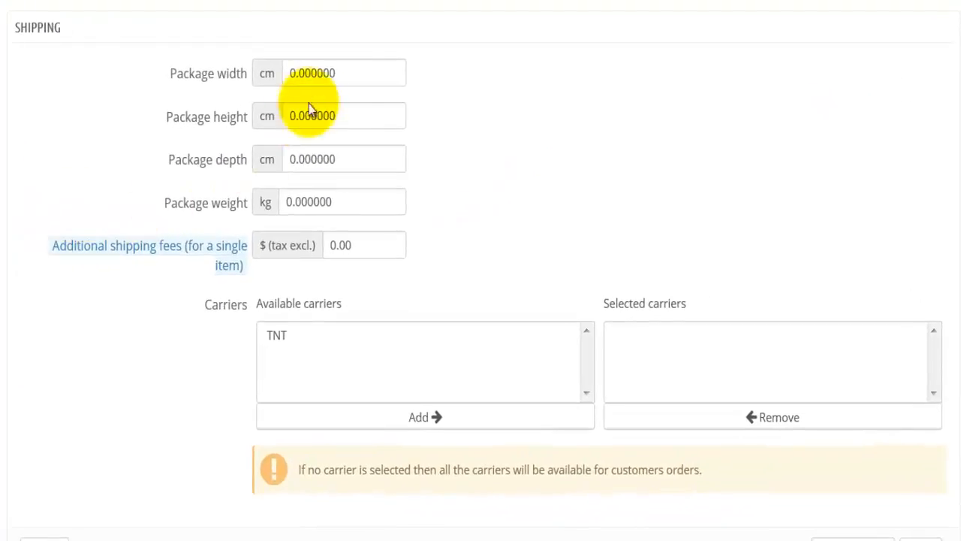
{"action": "left_click", "coordinate": [349, 75]}
{"action": "left_click_drag", "start_coordinate": [349, 75], "coordinate": [289, 73]}
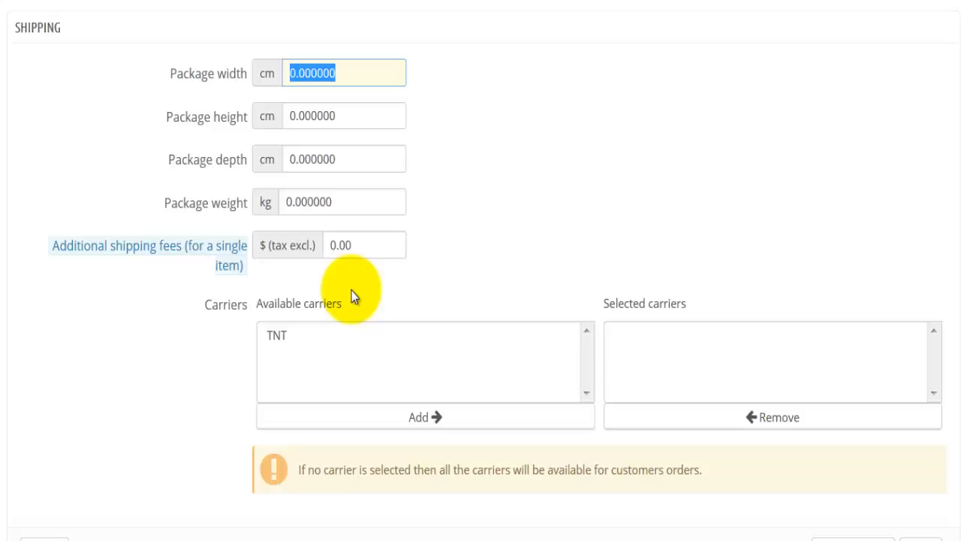
{"action": "key", "text": "BackSpace"}
{"action": "type", "text": "40"}
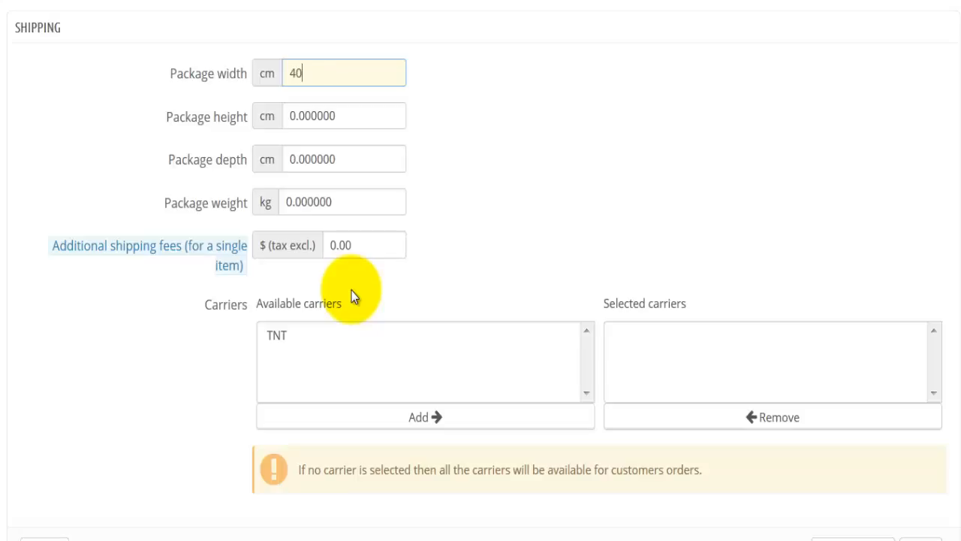
{"action": "key", "text": "Tab"}
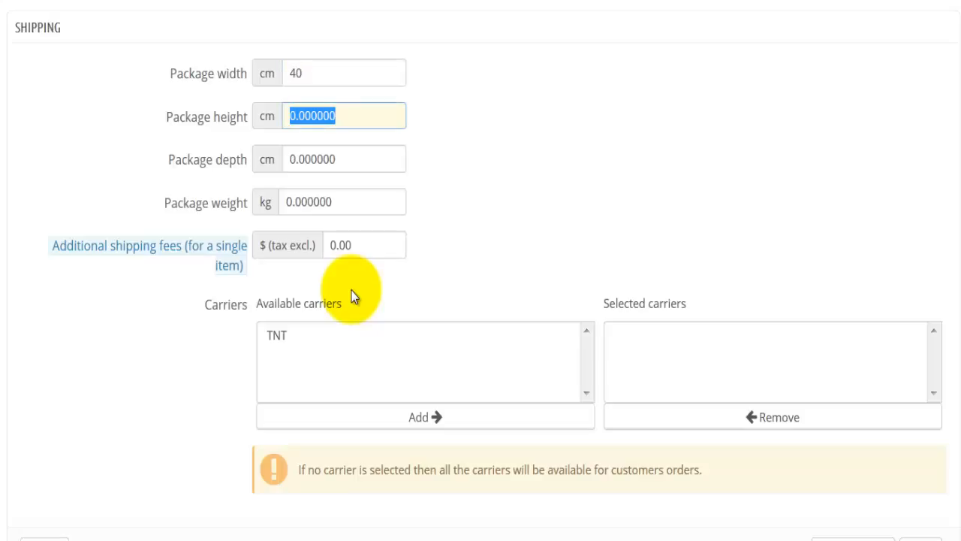
{"action": "type", "text": "10"}
{"action": "key", "text": "Tab"}
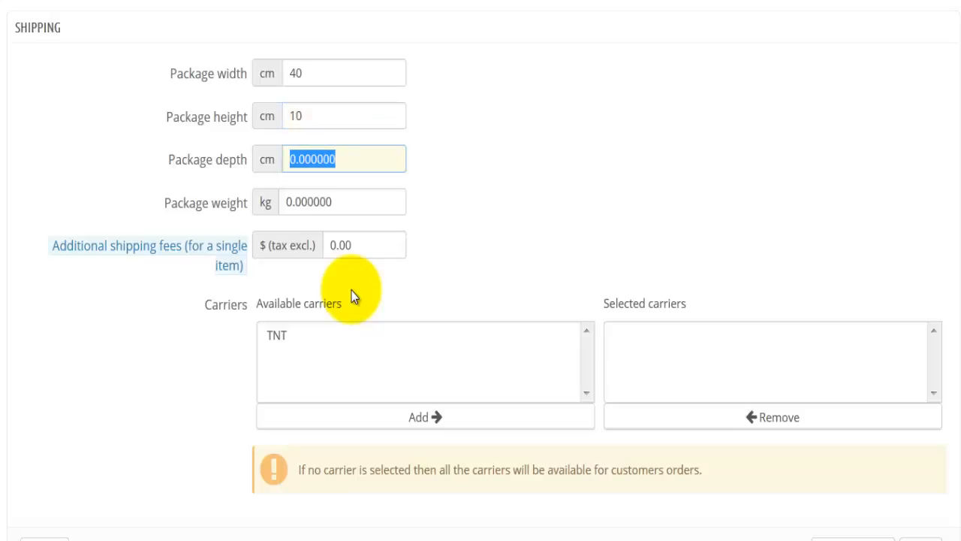
{"action": "type", "text": "25"}
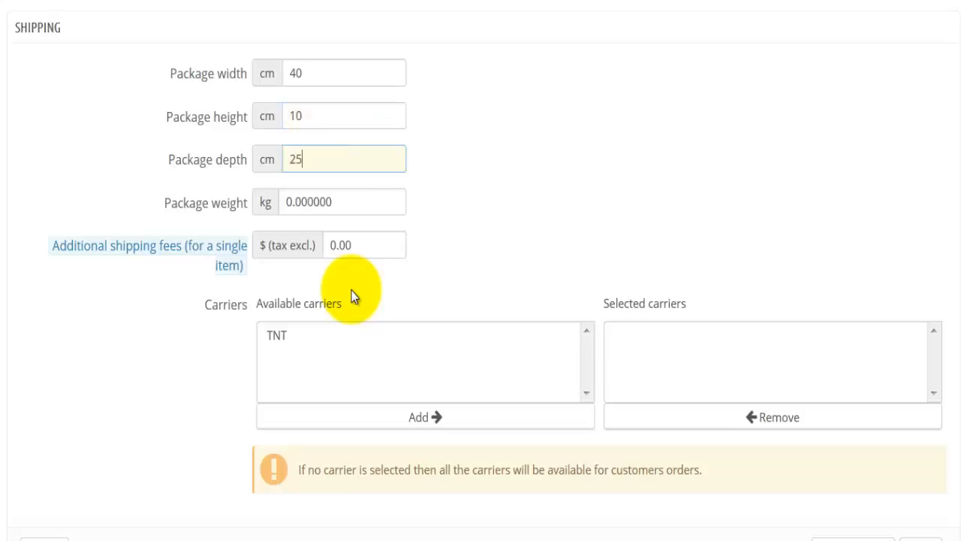
{"action": "key", "text": "Tab"}
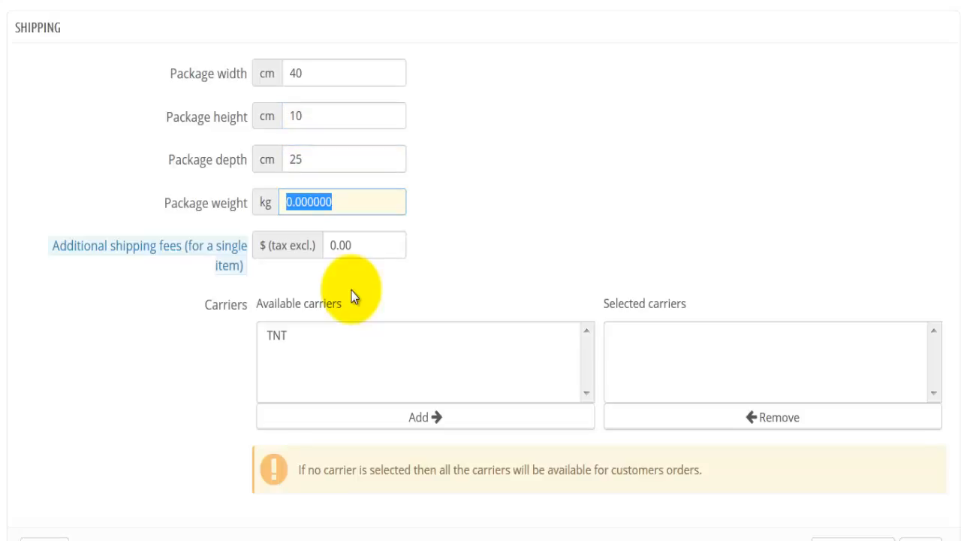
Set the package weight to 2.1 kg and the additional per-item shipping fee to $5 excluding tax
{"action": "type", "text": "2.1"}
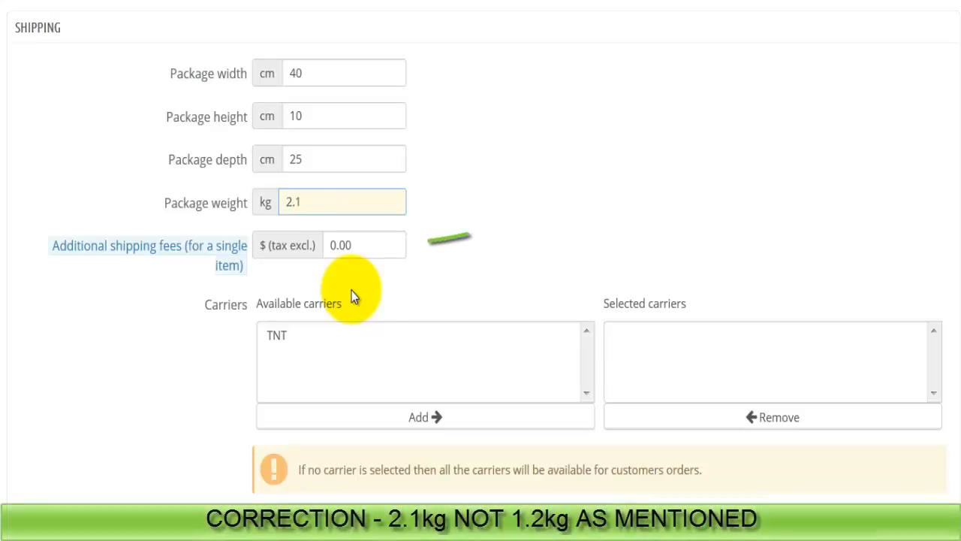
{"action": "key", "text": "Tab"}
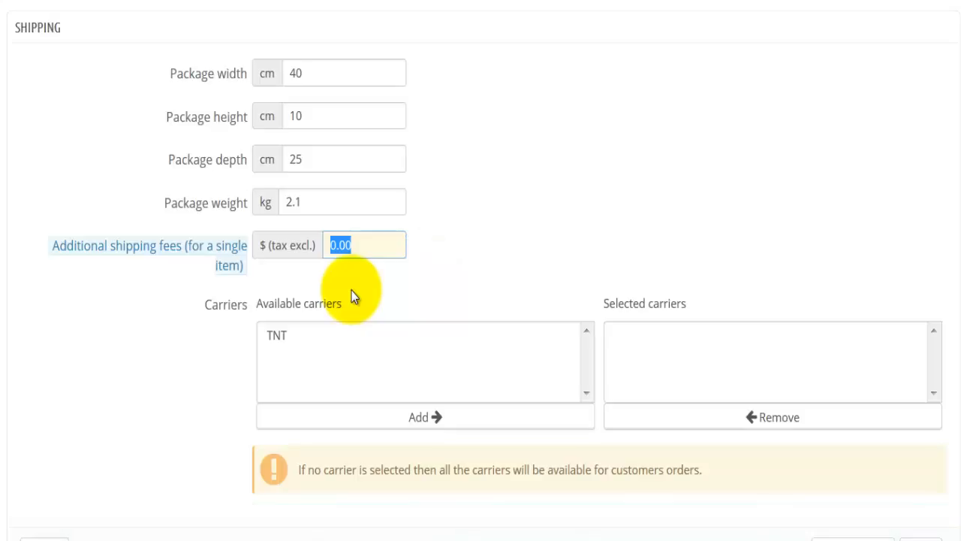
{"action": "mouse_move", "coordinate": [197, 249]}
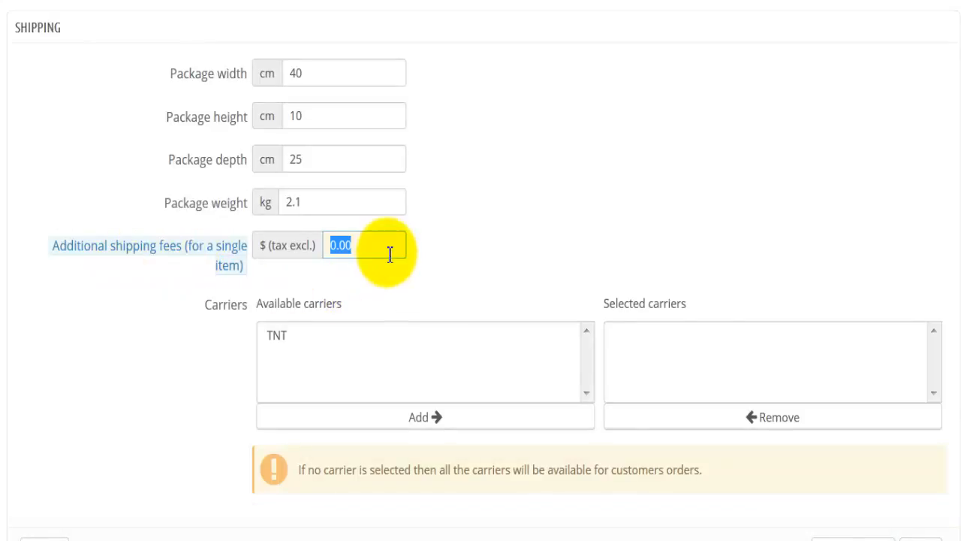
{"action": "type", "text": "5"}
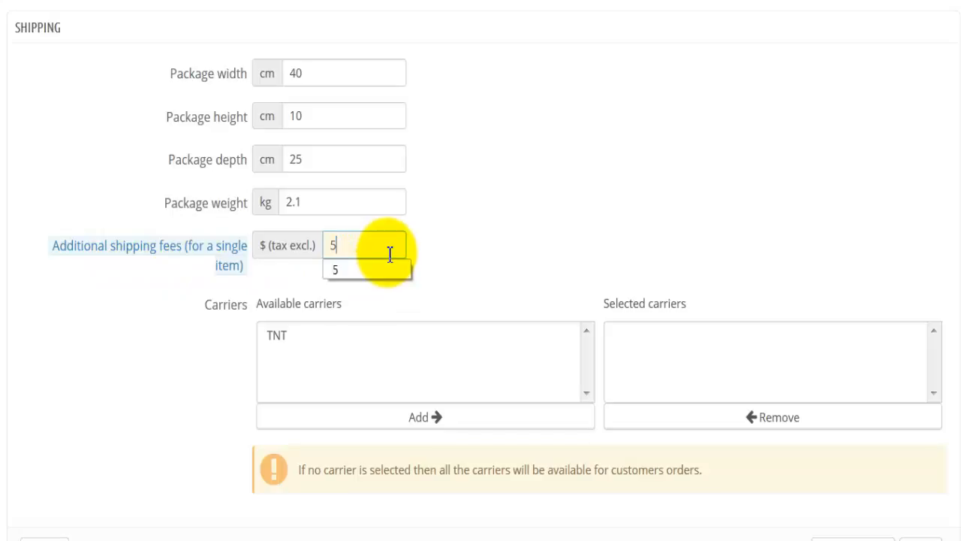
{"action": "key", "text": "Tab"}
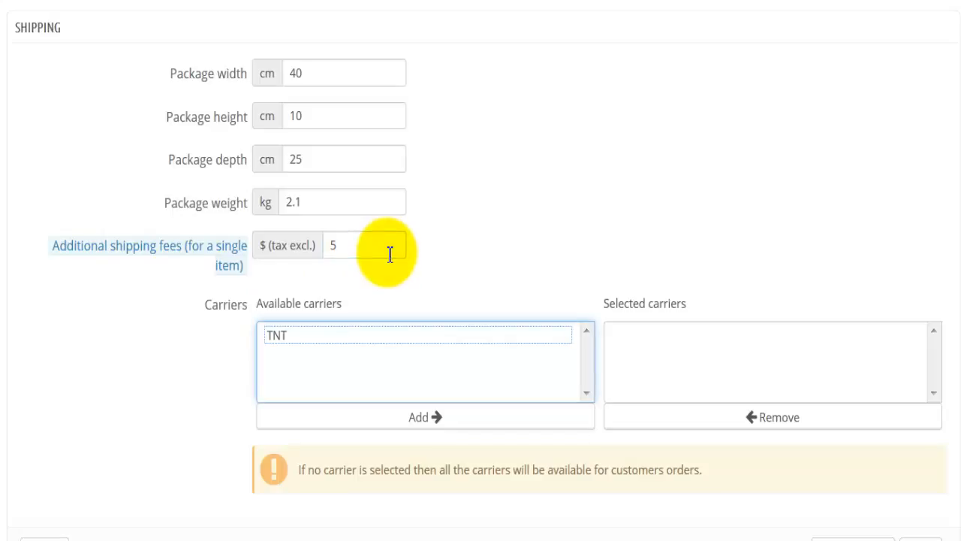
Try adding TNT to the product's selected carriers and remove it again
{"action": "left_click", "coordinate": [317, 335]}
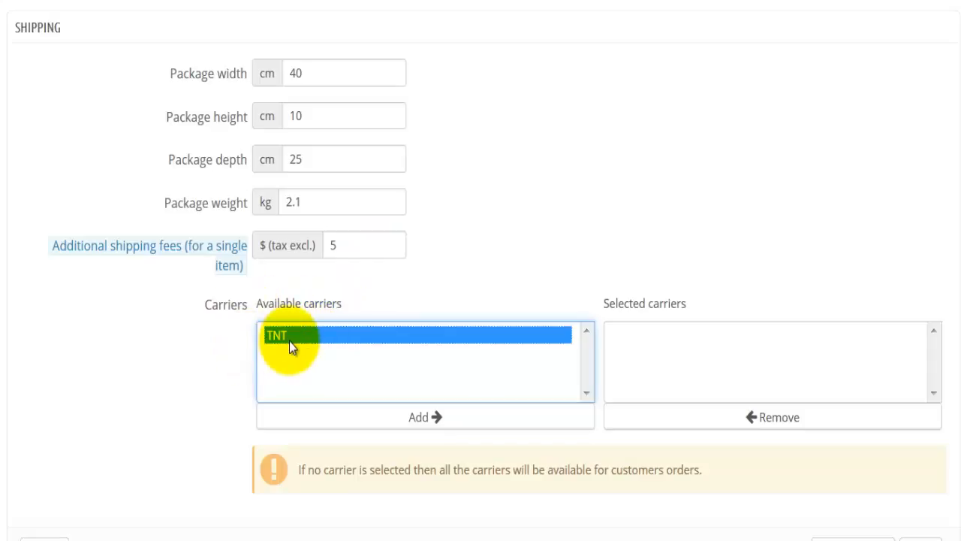
{"action": "left_click", "coordinate": [388, 419]}
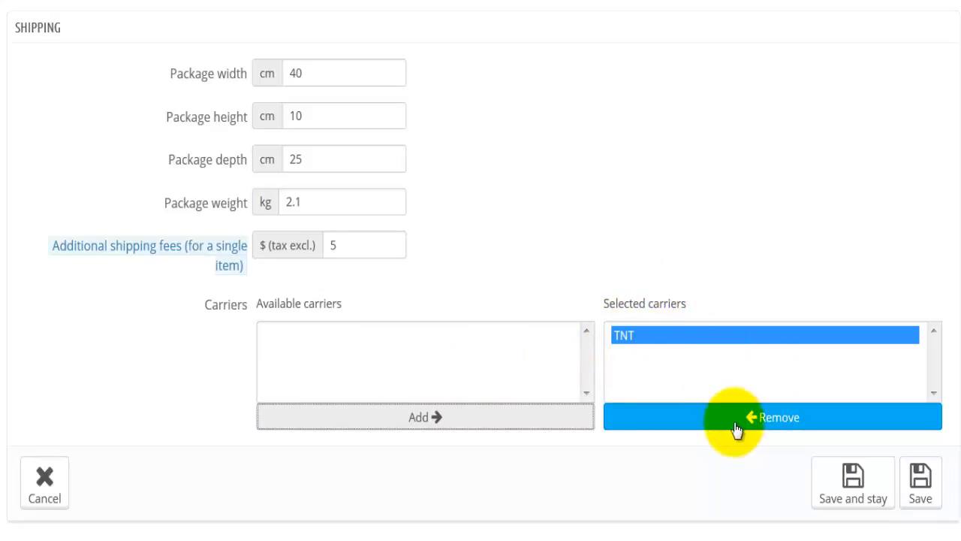
{"action": "left_click", "coordinate": [657, 335]}
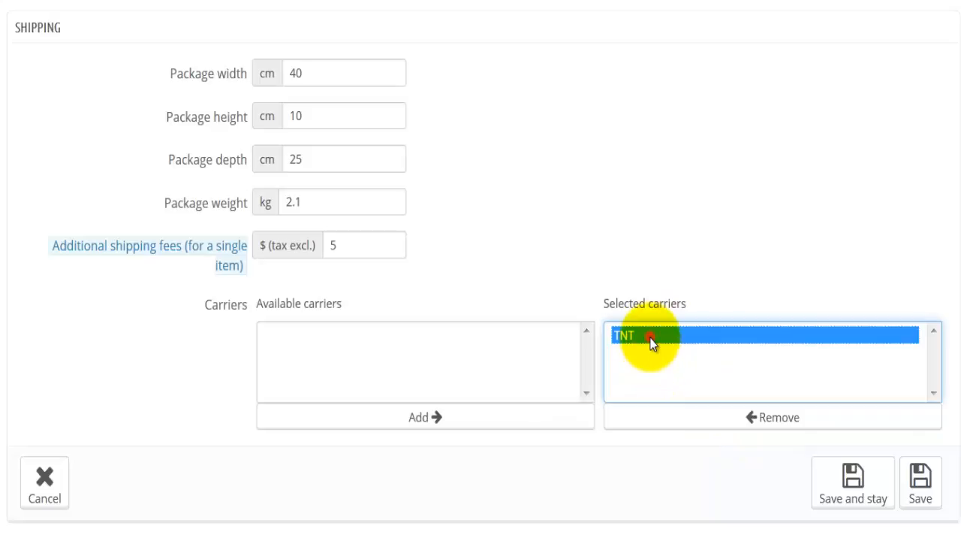
{"action": "left_click", "coordinate": [735, 418]}
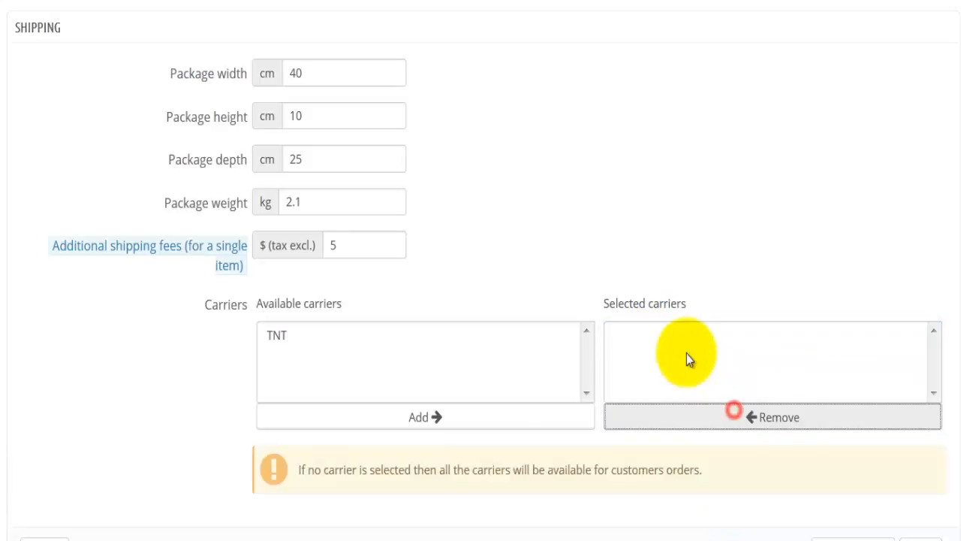
Assign TNT as the product's selected carrier and save the shipping settings while staying on the edit page
{"action": "left_click", "coordinate": [273, 331]}
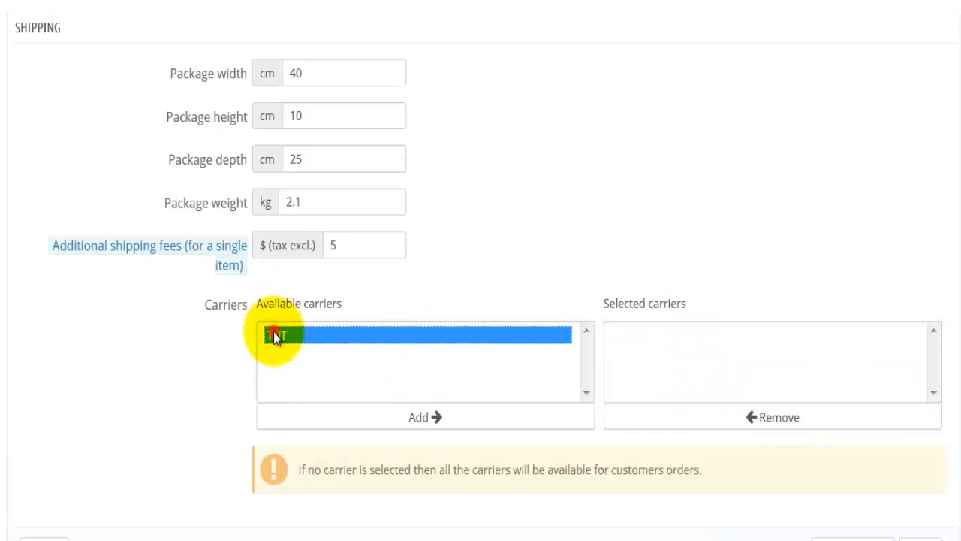
{"action": "left_click", "coordinate": [471, 417]}
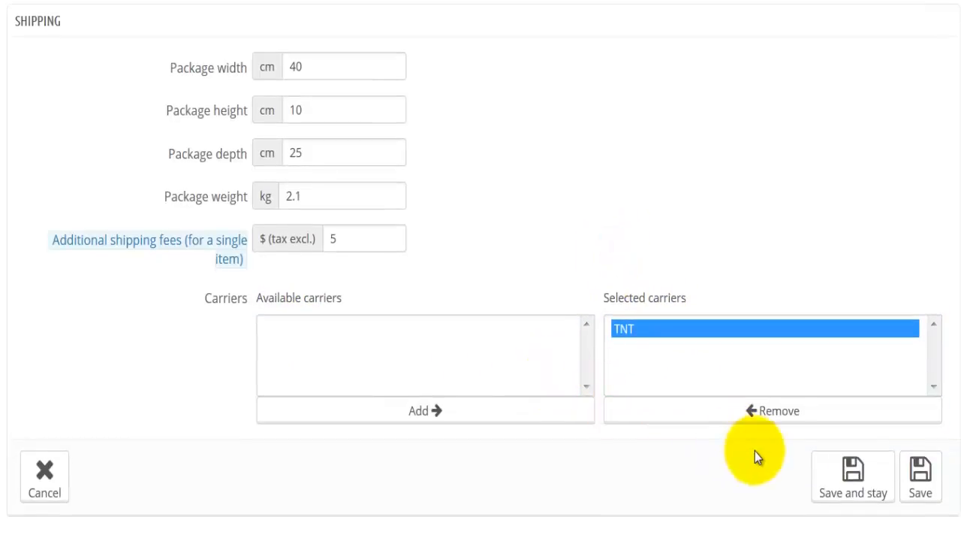
{"action": "left_click", "coordinate": [844, 466]}
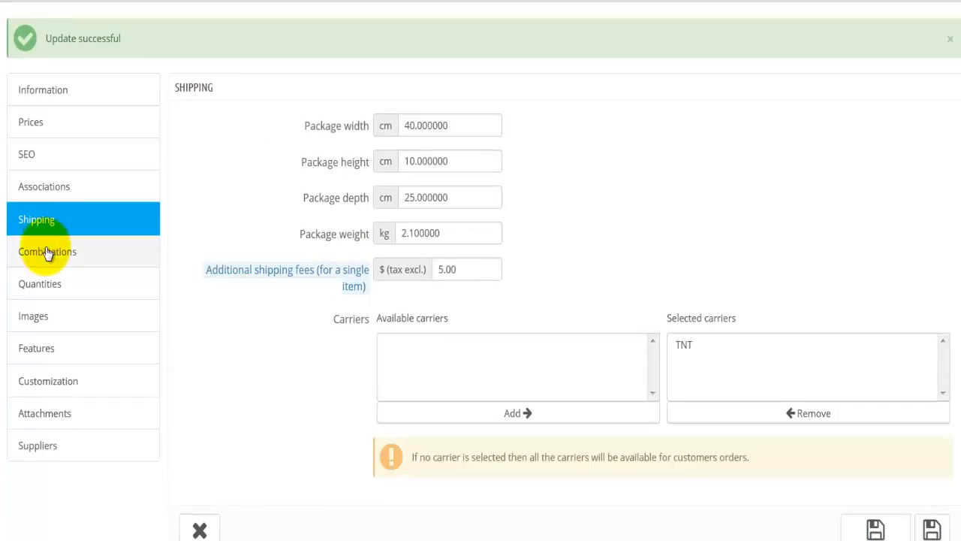
Examine the product's combinations settings, including the combinations generator and the option for a new combination
{"action": "left_click", "coordinate": [47, 253]}
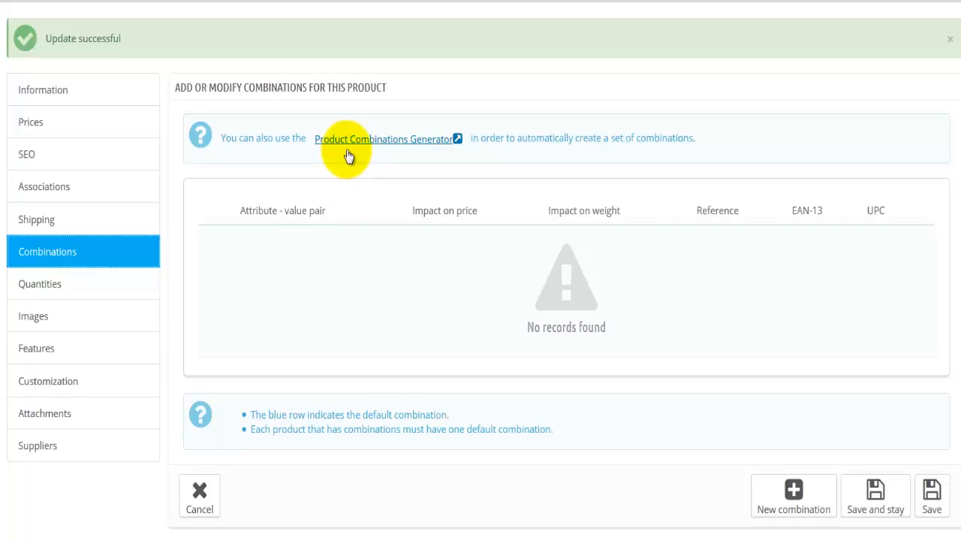
{"action": "double_click", "coordinate": [651, 142]}
{"action": "left_click", "coordinate": [539, 321]}
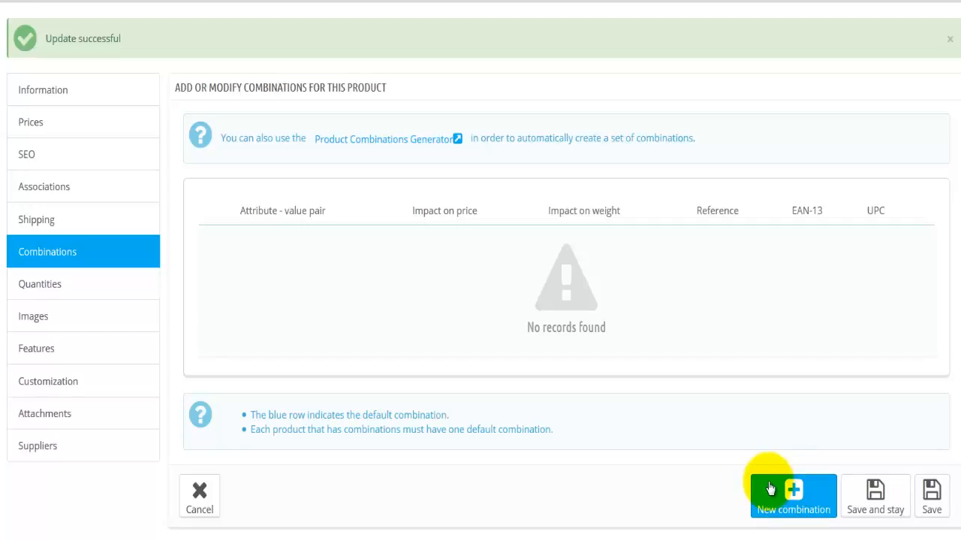
{"action": "scroll", "coordinate": [770, 488], "scroll_direction": "down", "scroll_amount": 1}
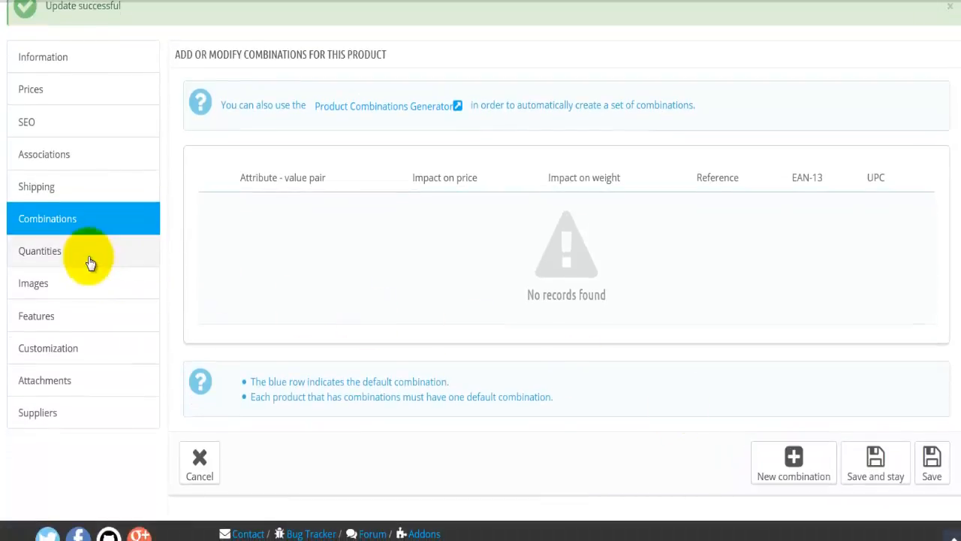
Set the Diesel Jeans available quantity to 20 and save the quantities while staying on the edit page
{"action": "left_click", "coordinate": [90, 256]}
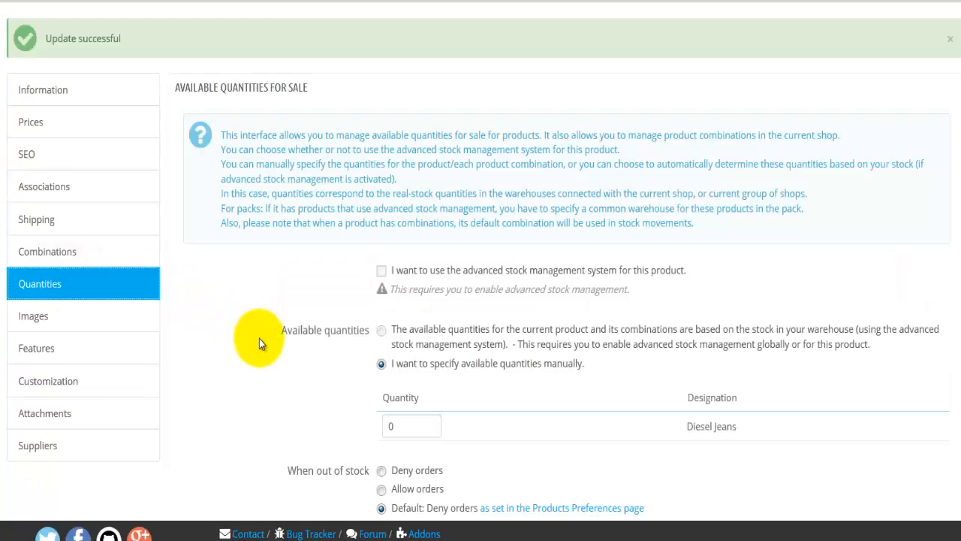
{"action": "scroll", "coordinate": [243, 352], "scroll_direction": "down", "scroll_amount": 1}
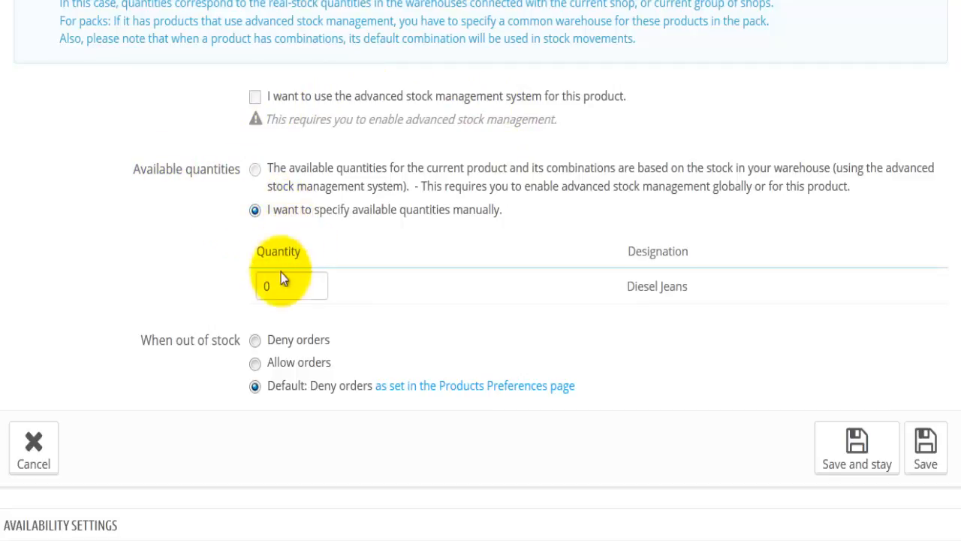
{"action": "left_click_drag", "start_coordinate": [280, 277], "coordinate": [248, 282]}
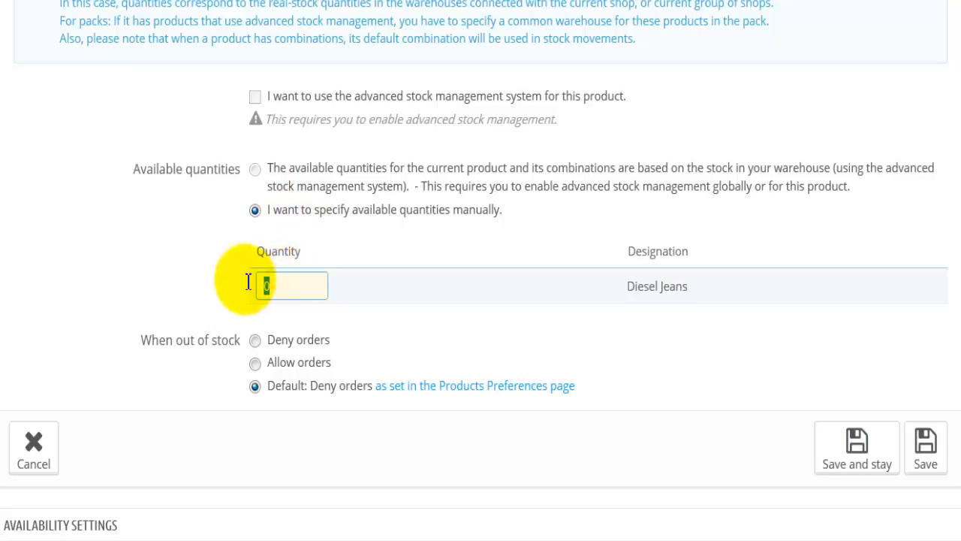
{"action": "type", "text": "20"}
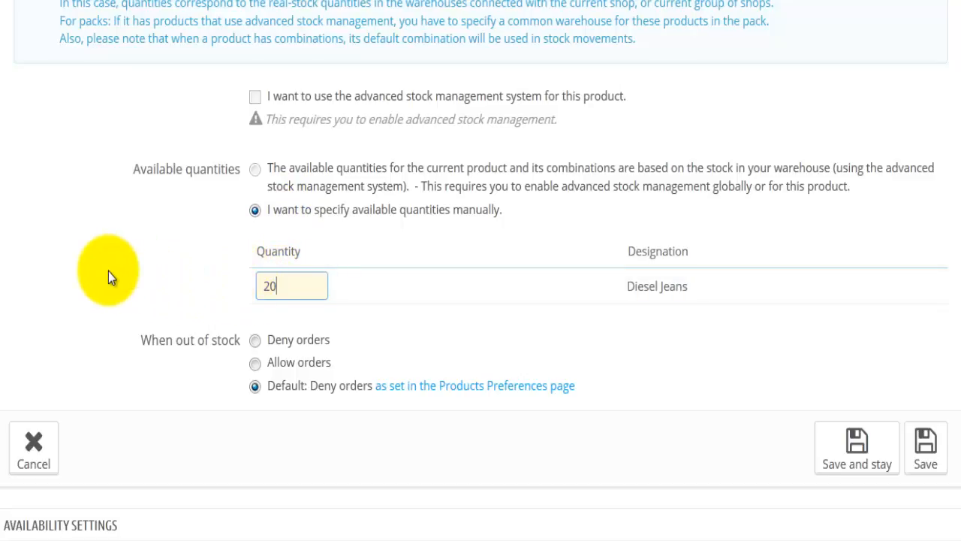
{"action": "left_click", "coordinate": [108, 274]}
{"action": "scroll", "coordinate": [98, 398], "scroll_direction": "down", "scroll_amount": 2}
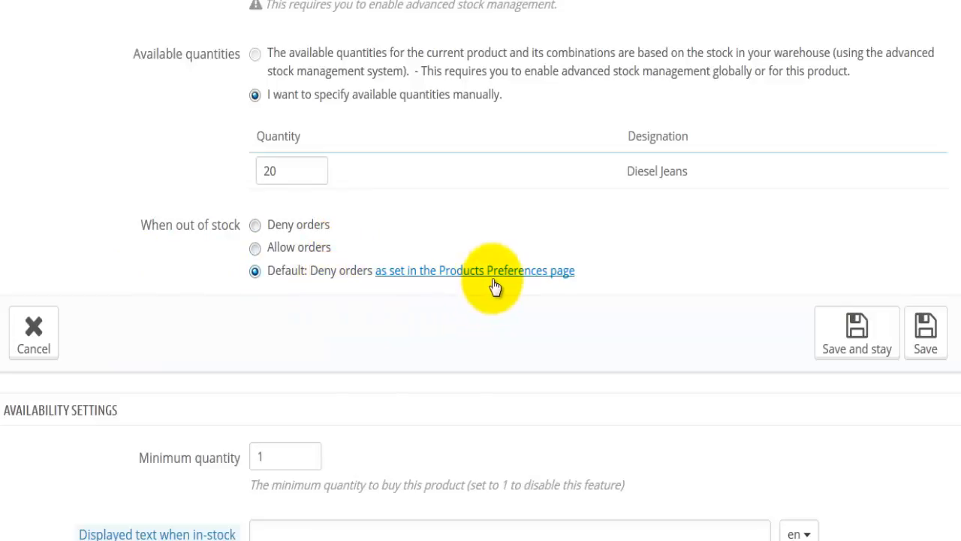
{"action": "scroll", "coordinate": [274, 340], "scroll_direction": "down", "scroll_amount": 1}
{"action": "scroll", "coordinate": [273, 339], "scroll_direction": "down", "scroll_amount": 3}
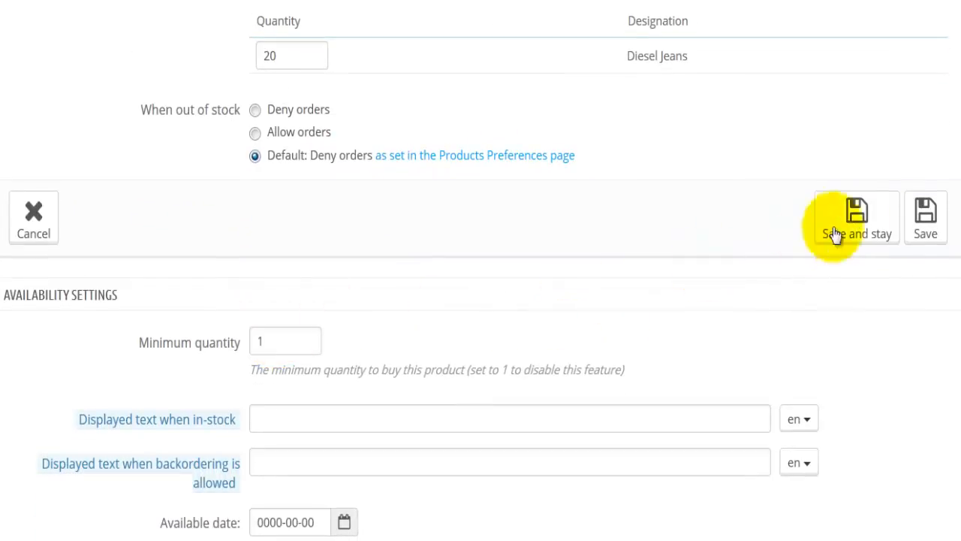
{"action": "left_click", "coordinate": [867, 221]}
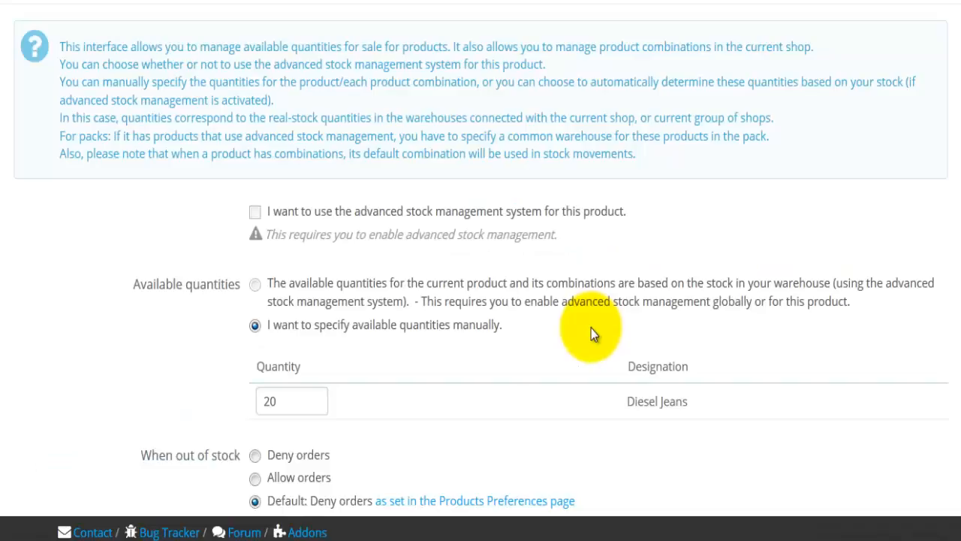
Examine the availability settings for minimum quantity and the in-stock and backordering display texts
{"action": "scroll", "coordinate": [590, 329], "scroll_direction": "down", "scroll_amount": 6}
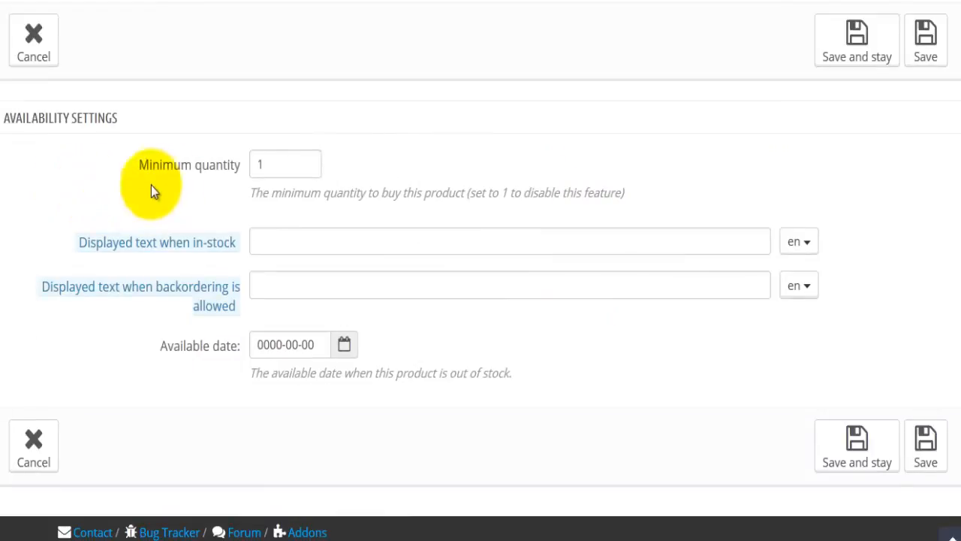
{"action": "left_click", "coordinate": [266, 162]}
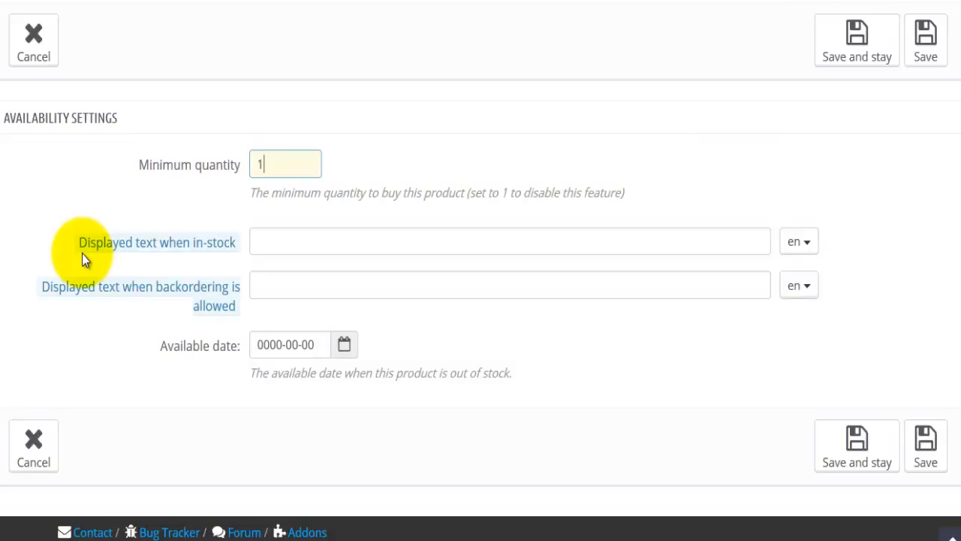
{"action": "left_click", "coordinate": [309, 241]}
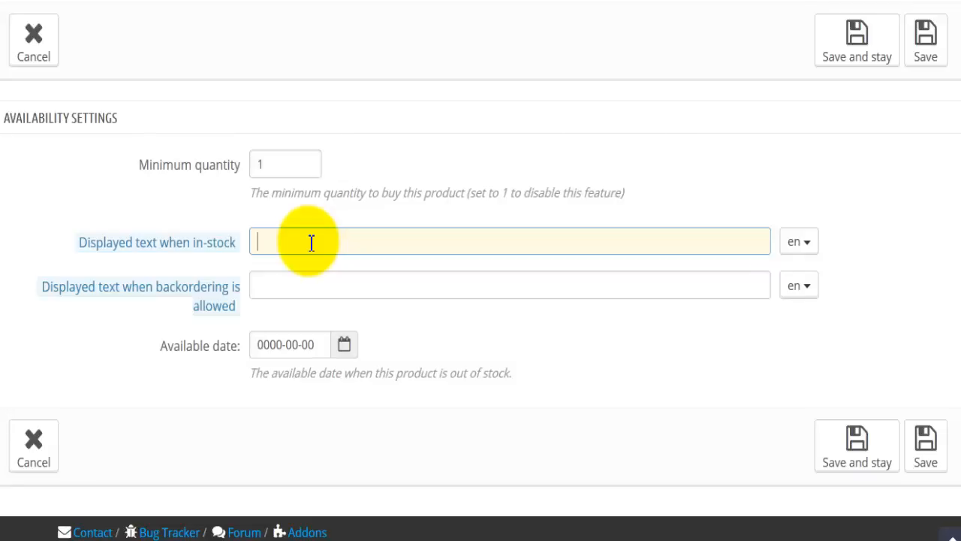
{"action": "left_click", "coordinate": [275, 282]}
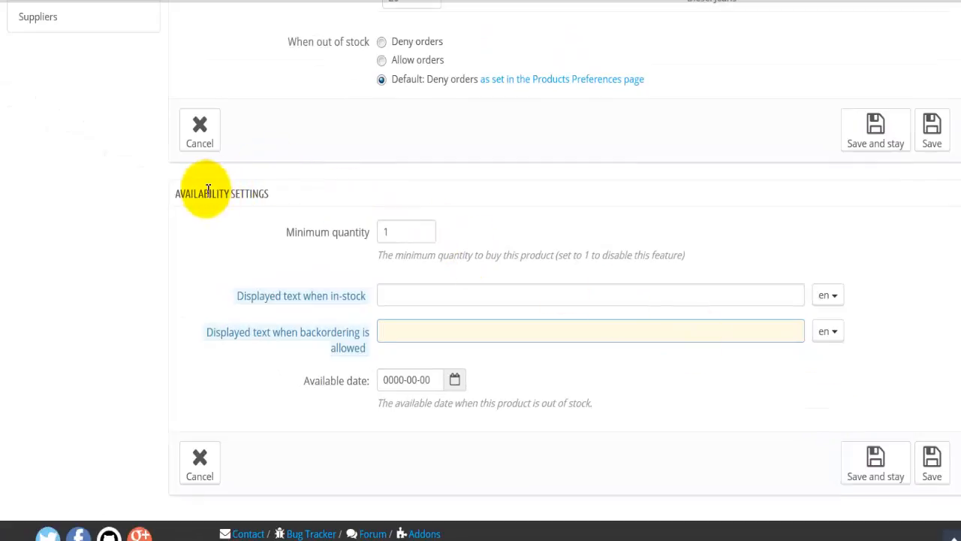
Upload the four product images 1.JPG, 2.jpg, 3.jpg and 4.jpg with the caption Diesel Jeans
{"action": "scroll", "coordinate": [206, 191], "scroll_direction": "up", "scroll_amount": 3}
{"action": "scroll", "coordinate": [206, 190], "scroll_direction": "up", "scroll_amount": 2}
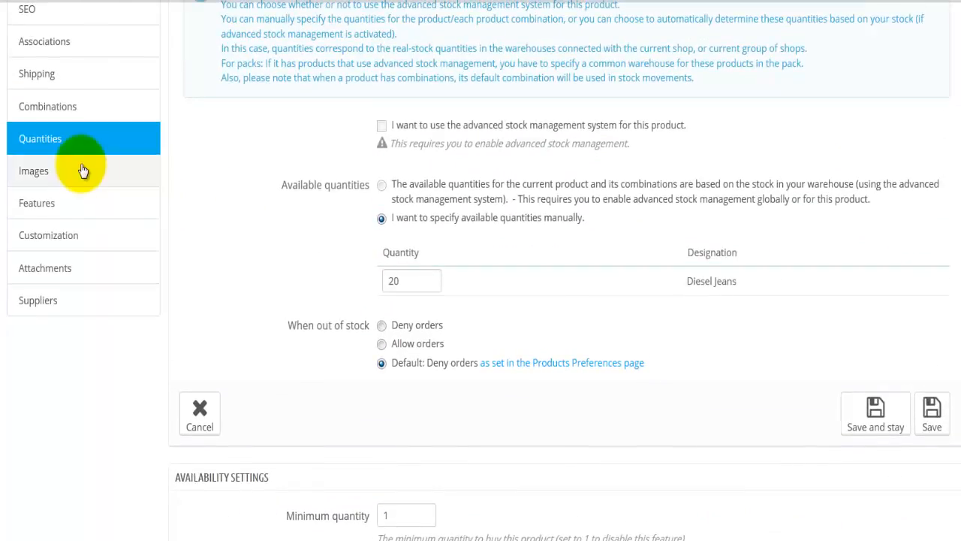
{"action": "left_click", "coordinate": [57, 175]}
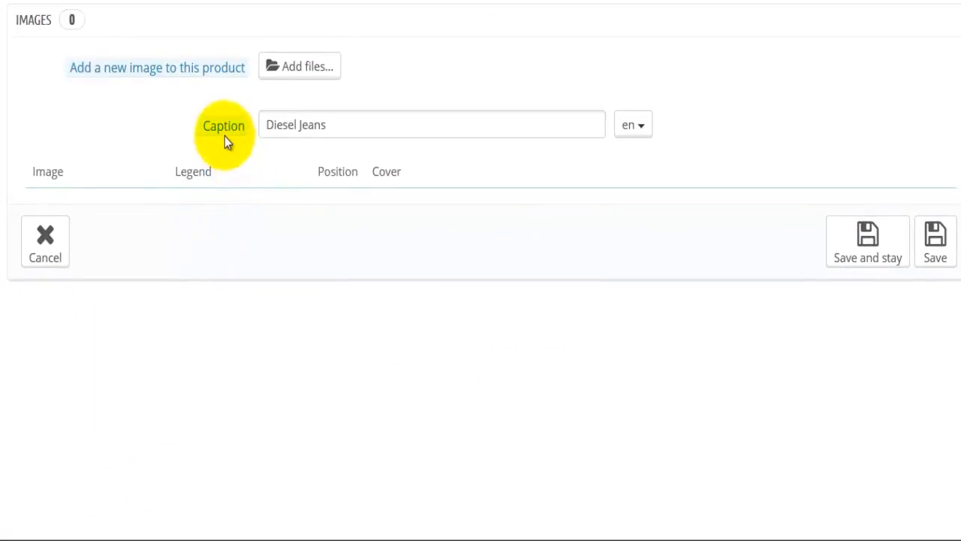
{"action": "left_click", "coordinate": [301, 126]}
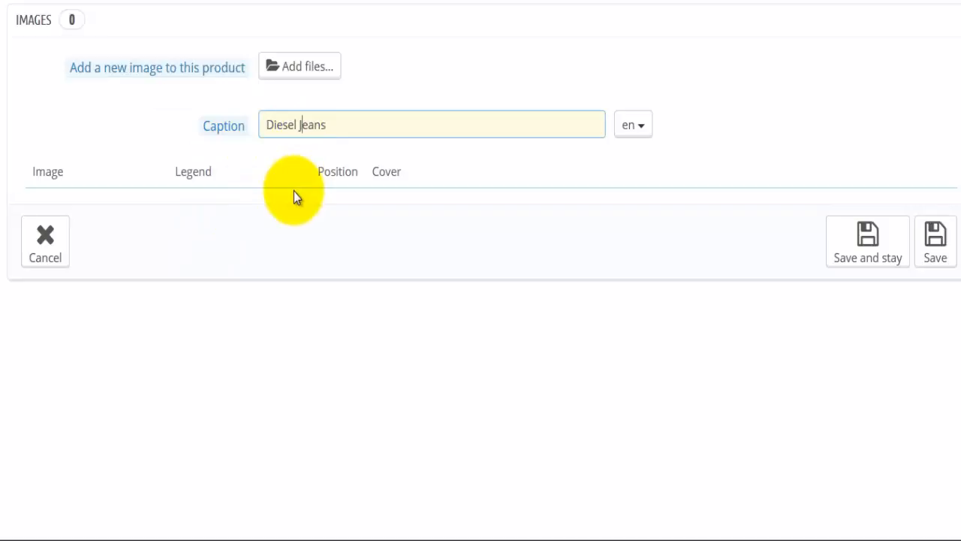
{"action": "left_click", "coordinate": [329, 126]}
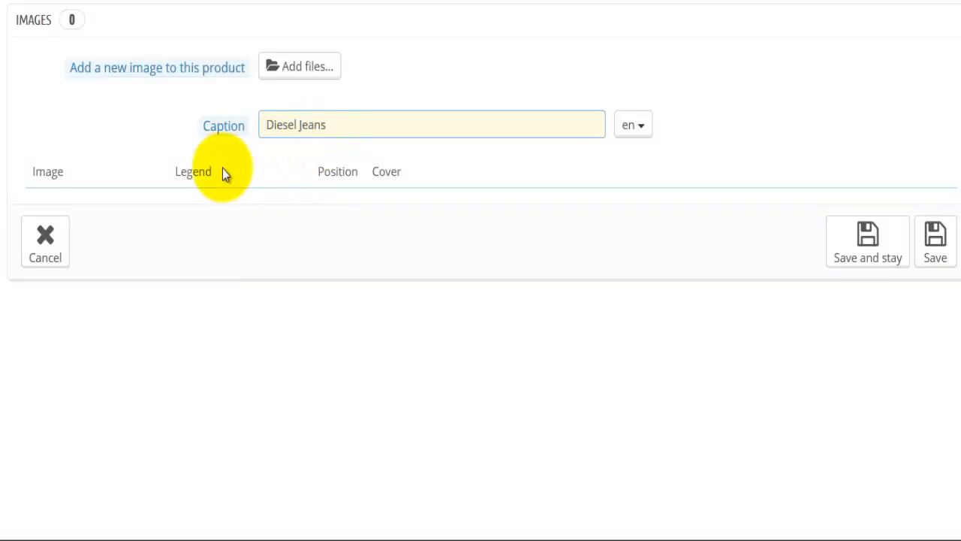
{"action": "left_click", "coordinate": [293, 69]}
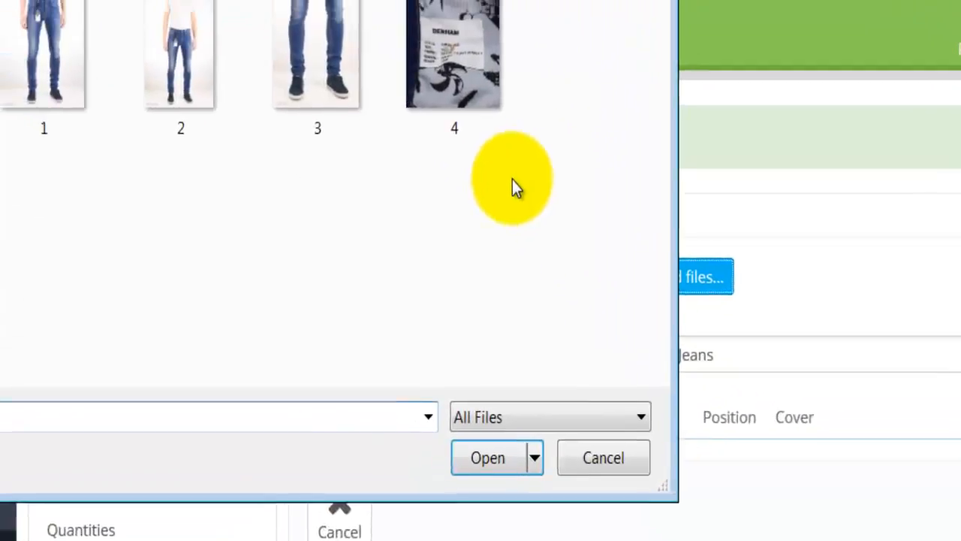
{"action": "left_click_drag", "start_coordinate": [512, 180], "coordinate": [31, 59]}
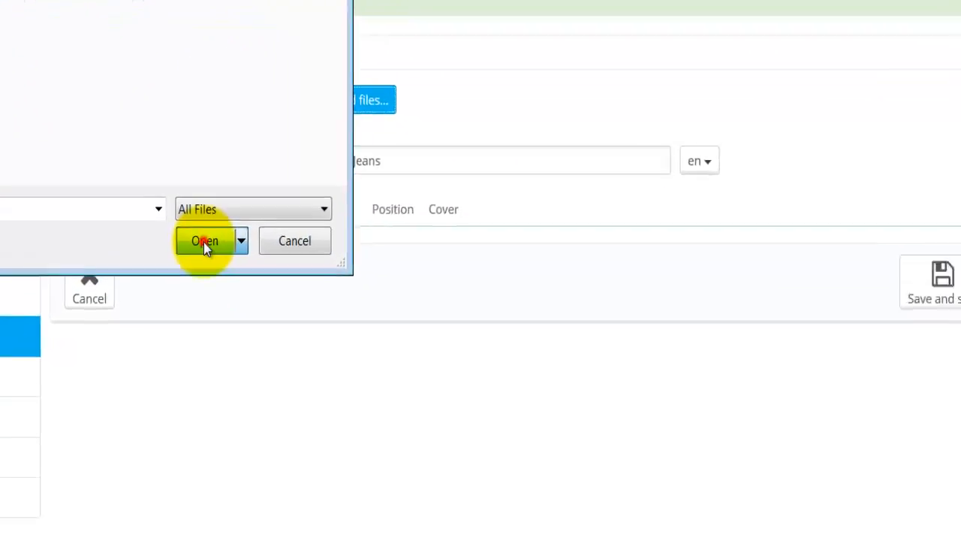
{"action": "left_click", "coordinate": [556, 514]}
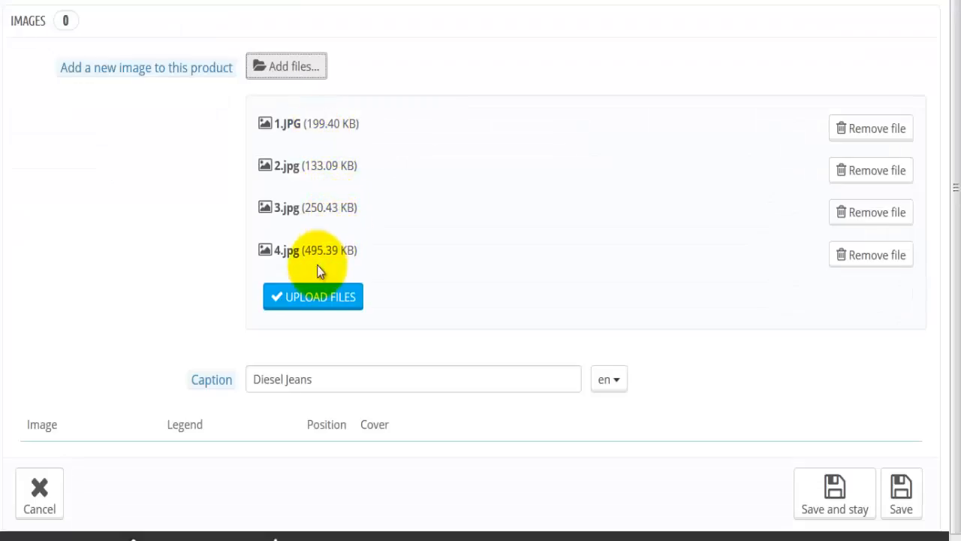
{"action": "left_click", "coordinate": [298, 297]}
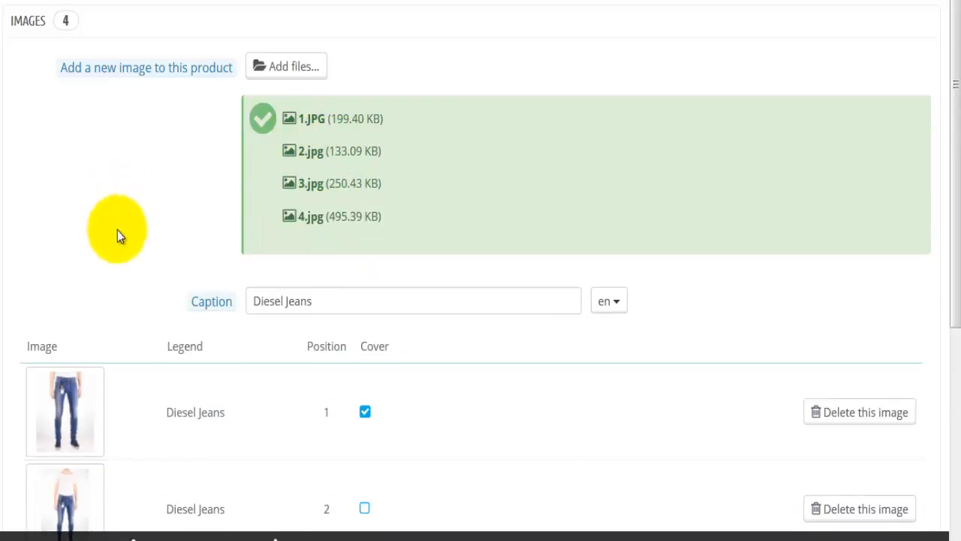
Make the second image the cover, move it to position 1, and save while staying on the edit page
{"action": "scroll", "coordinate": [117, 233], "scroll_direction": "down", "scroll_amount": 5}
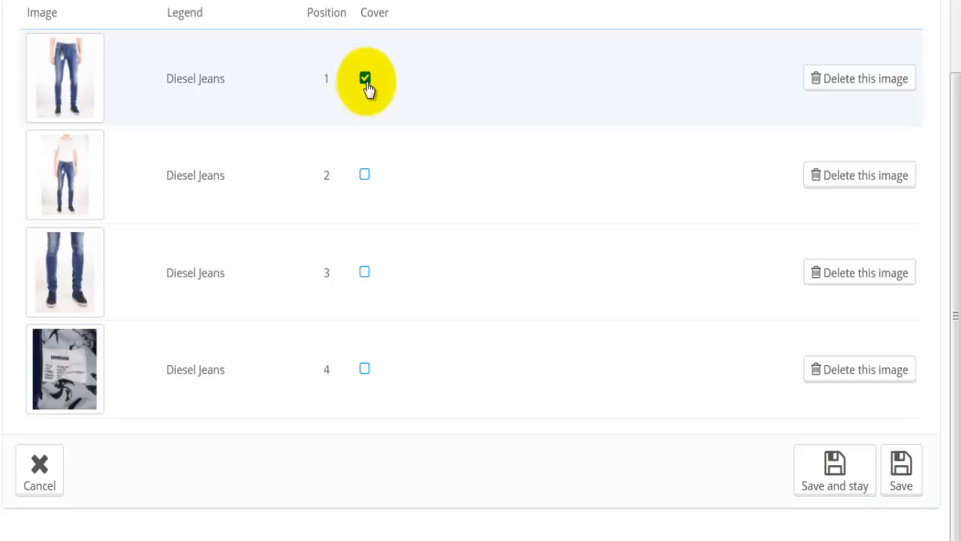
{"action": "left_click", "coordinate": [365, 176]}
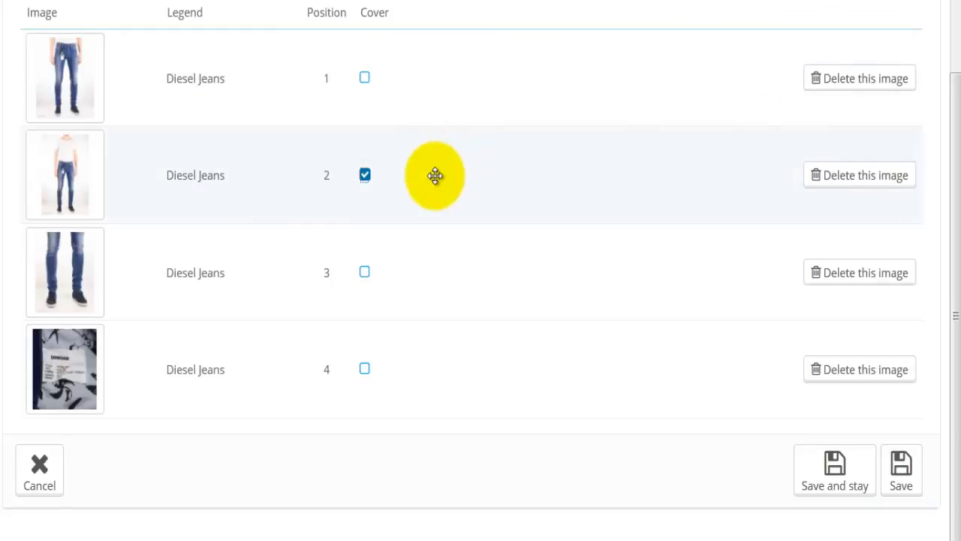
{"action": "left_click_drag", "start_coordinate": [436, 175], "coordinate": [438, 82]}
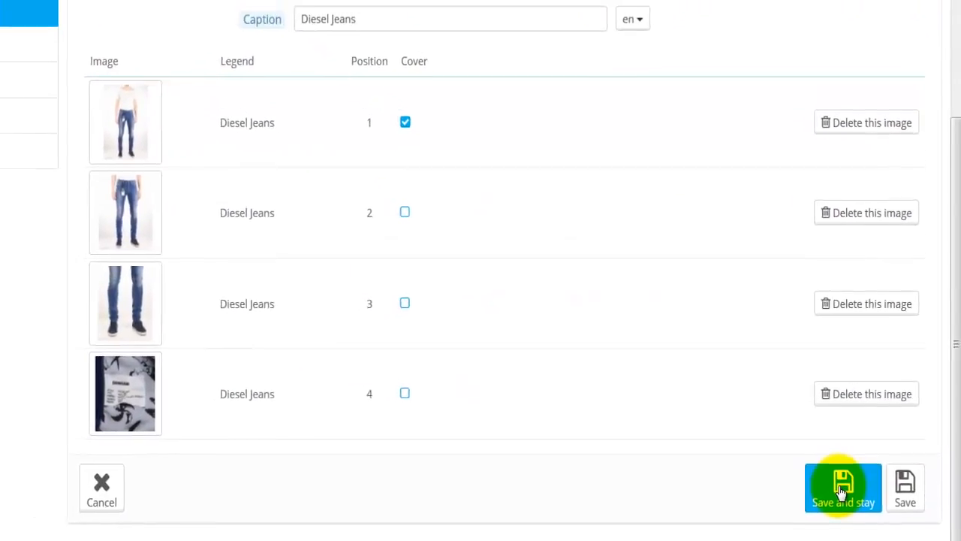
{"action": "left_click", "coordinate": [847, 502]}
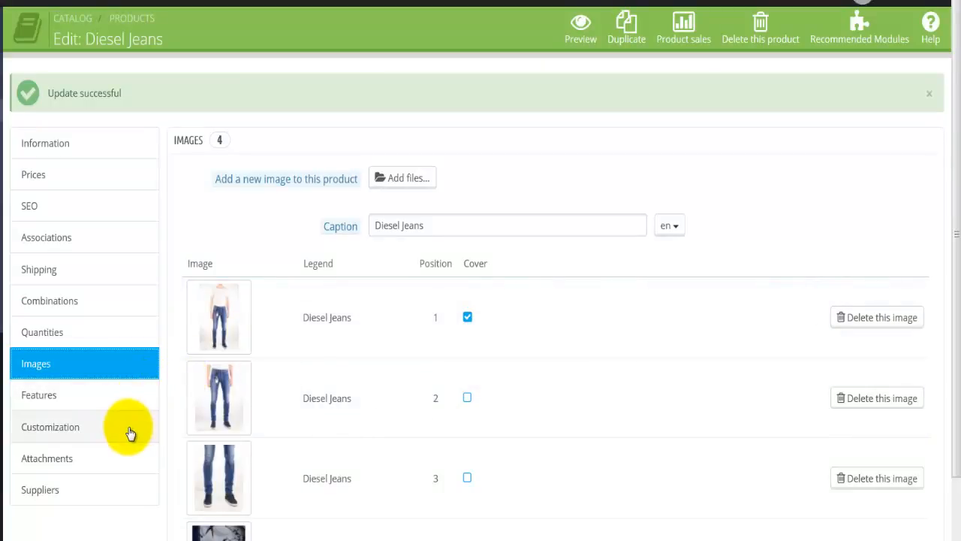
Examine the product's customization fields and its attachment filename, description and available attachments settings
{"action": "left_click", "coordinate": [117, 434]}
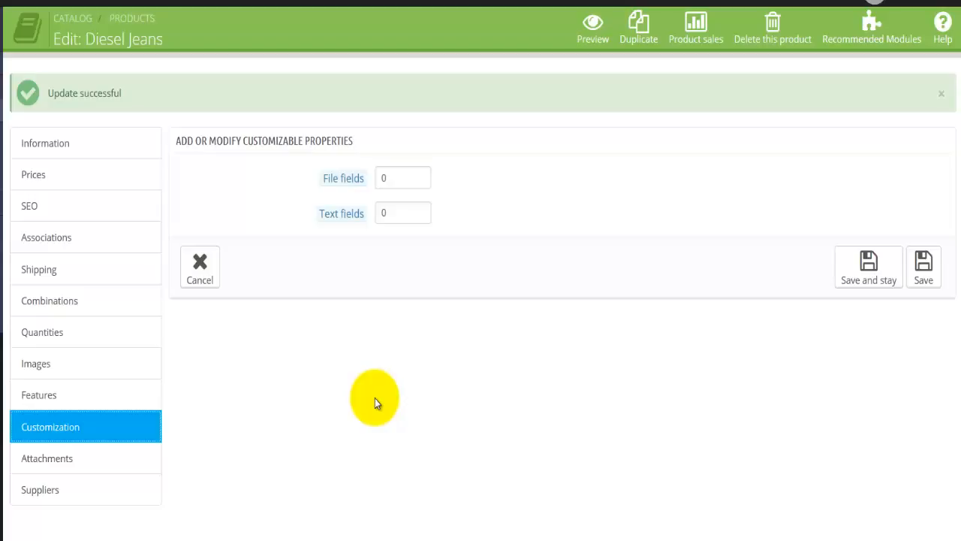
{"action": "left_click", "coordinate": [119, 464]}
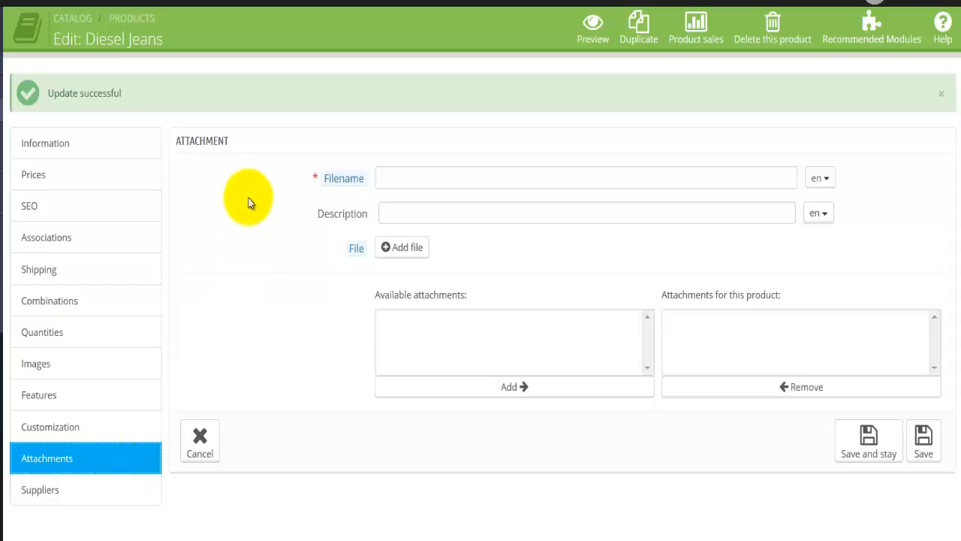
{"action": "left_click", "coordinate": [387, 174]}
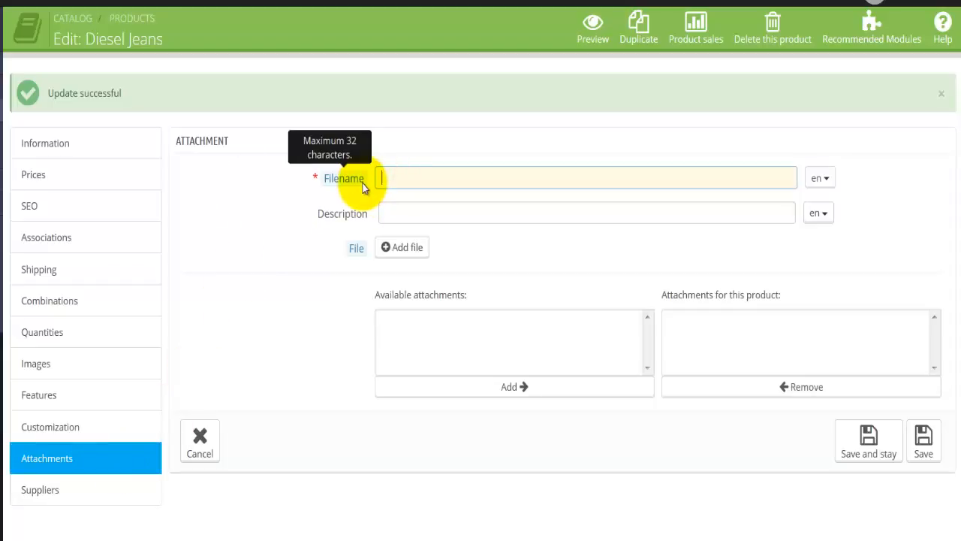
{"action": "left_click", "coordinate": [409, 213]}
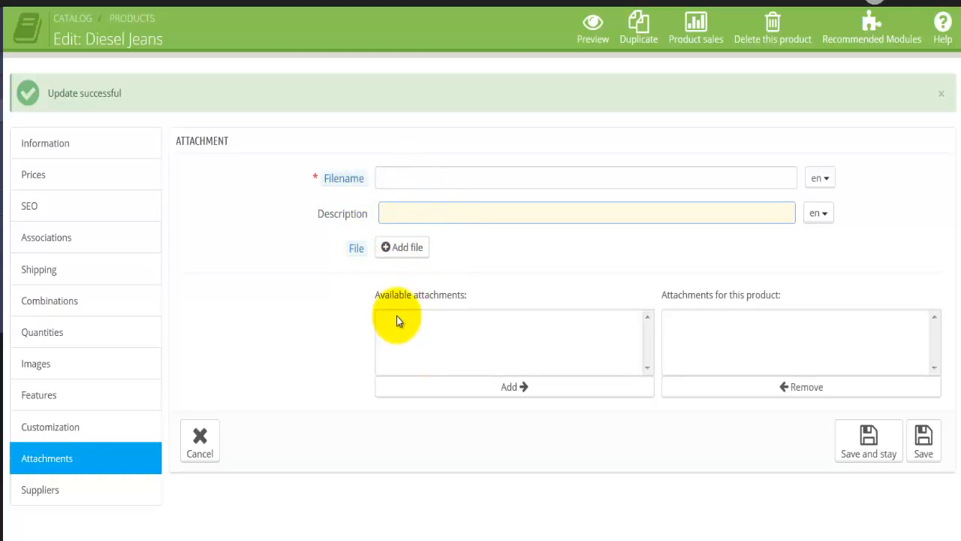
{"action": "left_click", "coordinate": [429, 319]}
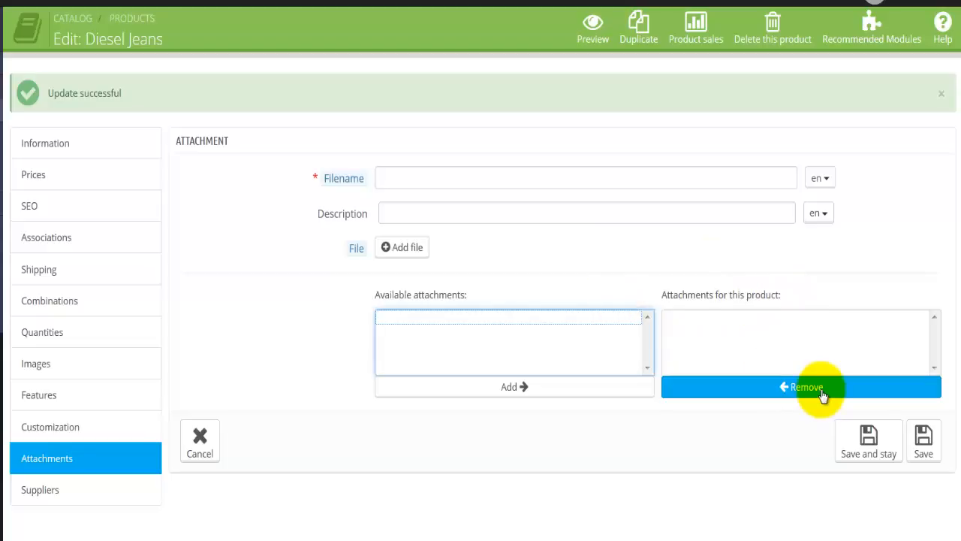
Check the product's supplier settings and save the product, returning to the product list
{"action": "left_click", "coordinate": [54, 500]}
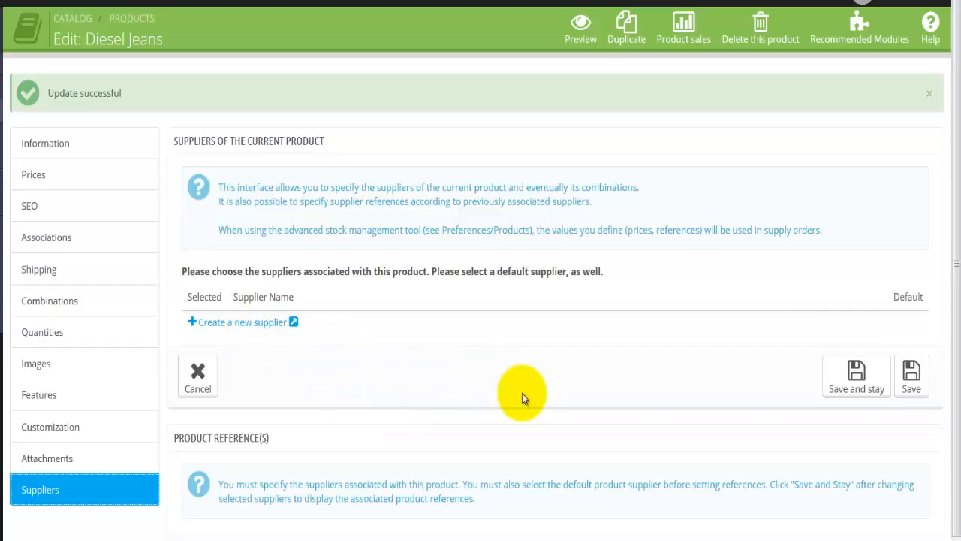
{"action": "scroll", "coordinate": [522, 394], "scroll_direction": "down", "scroll_amount": 1}
{"action": "scroll", "coordinate": [522, 393], "scroll_direction": "up", "scroll_amount": 1}
{"action": "left_click", "coordinate": [911, 375]}
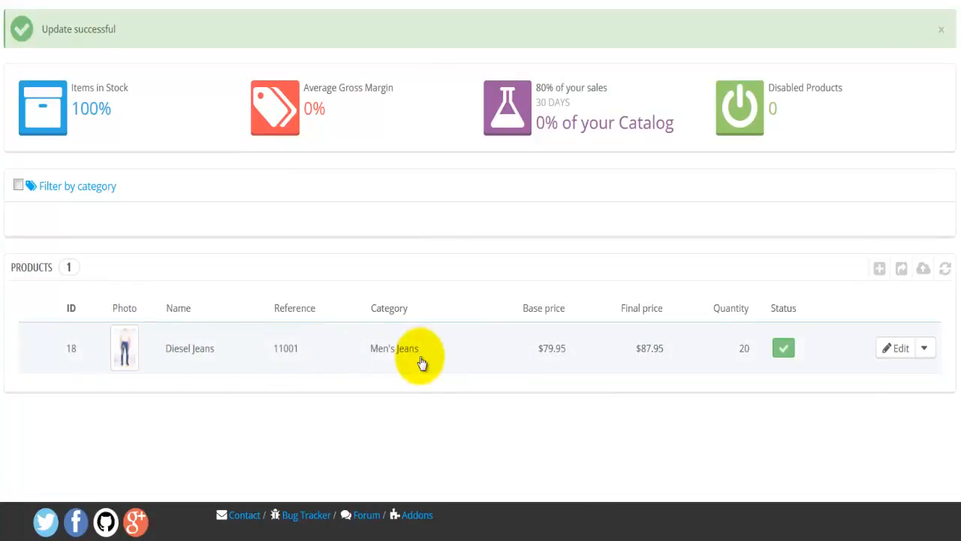
Preview the Diesel Jeans page in the storefront and examine its images, price, stock and description
{"action": "left_click", "coordinate": [236, 350]}
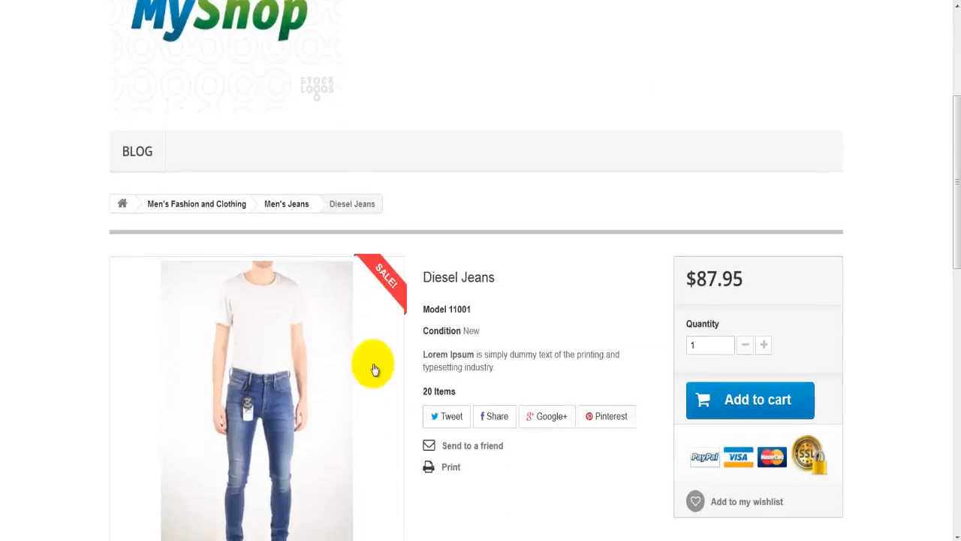
{"action": "scroll", "coordinate": [374, 369], "scroll_direction": "down", "scroll_amount": 2}
{"action": "scroll", "coordinate": [374, 369], "scroll_direction": "down", "scroll_amount": 1}
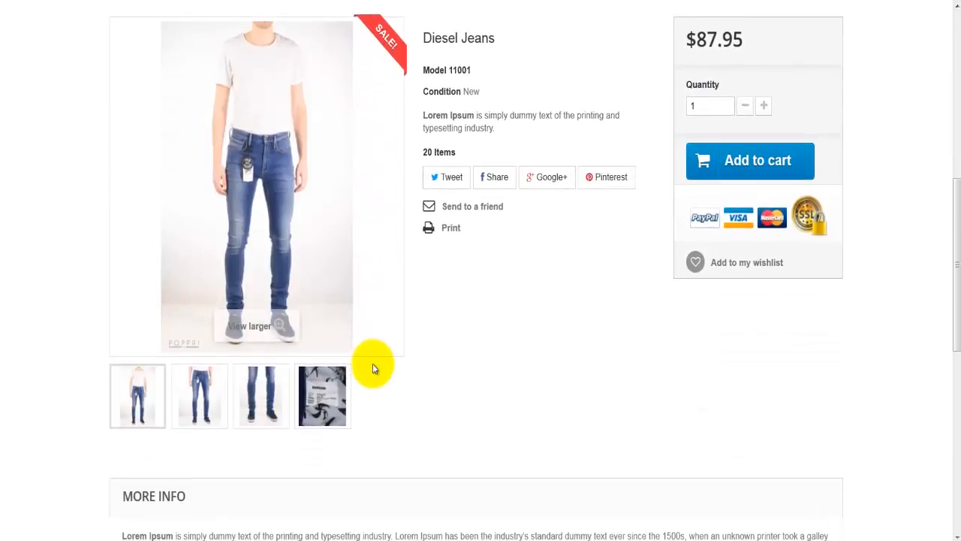
Examine the Diesel Jeans storefront page's breadcrumb, model number, short description and stock quantity
{"action": "scroll", "coordinate": [375, 368], "scroll_direction": "up", "scroll_amount": 1}
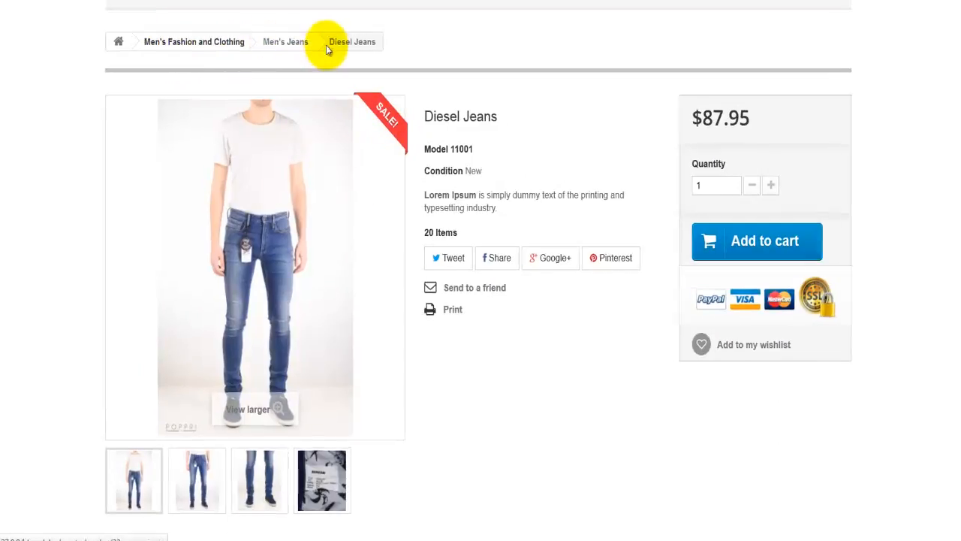
{"action": "double_click", "coordinate": [364, 18]}
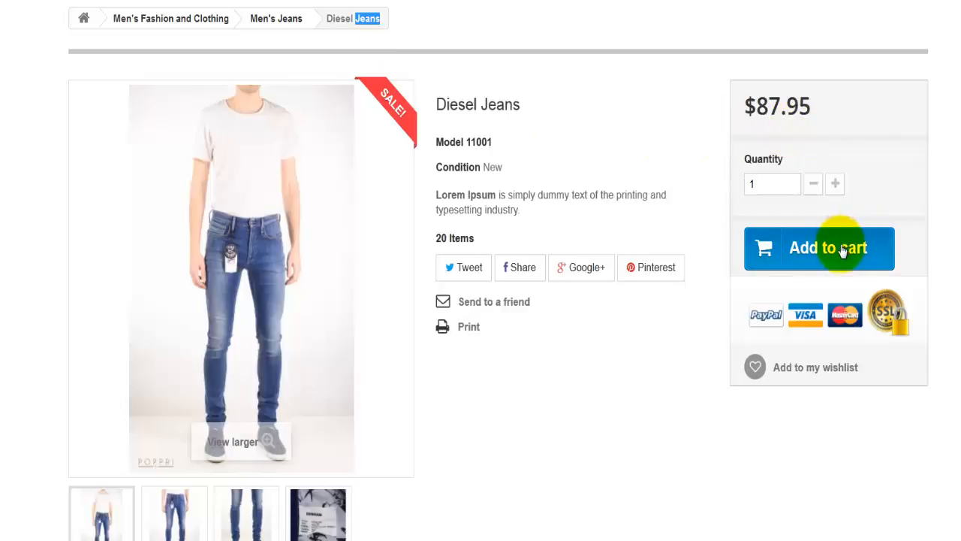
{"action": "double_click", "coordinate": [478, 141]}
{"action": "scroll", "coordinate": [519, 142], "scroll_direction": "down", "scroll_amount": 1}
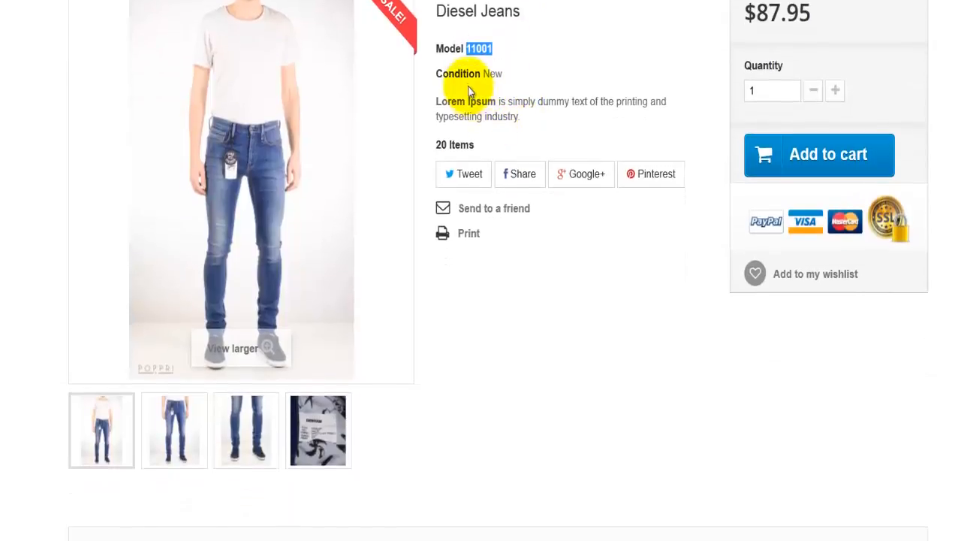
{"action": "left_click_drag", "start_coordinate": [437, 102], "coordinate": [535, 118]}
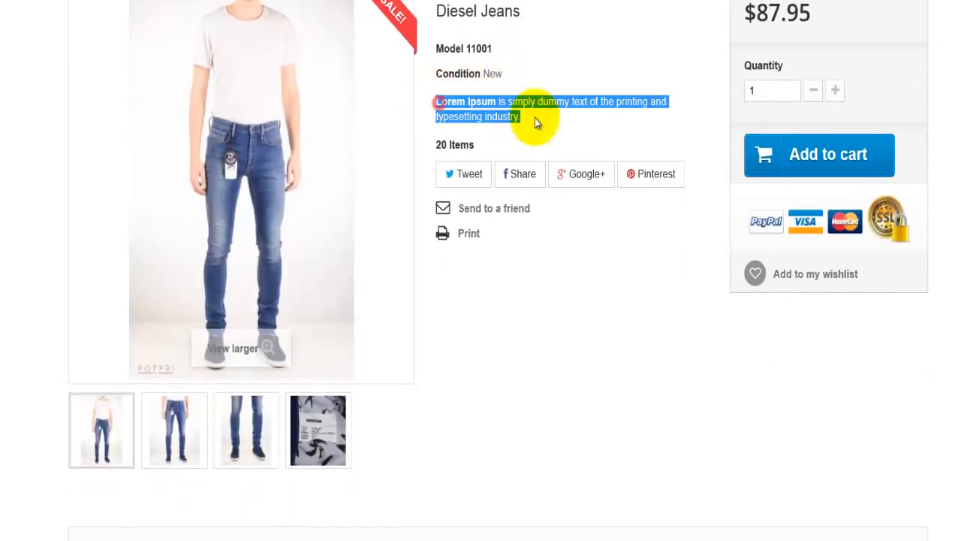
{"action": "triple_click", "coordinate": [458, 144]}
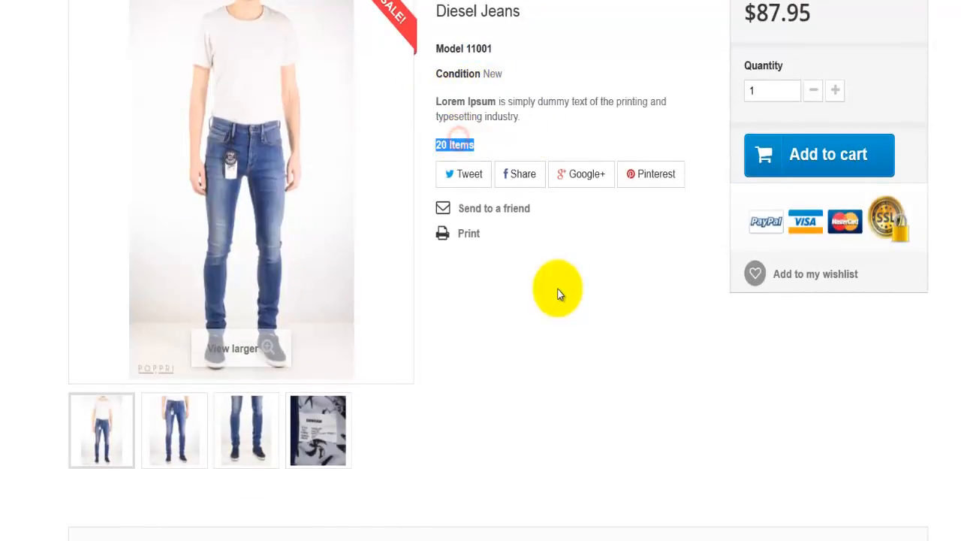
{"action": "scroll", "coordinate": [557, 292], "scroll_direction": "down", "scroll_amount": 1}
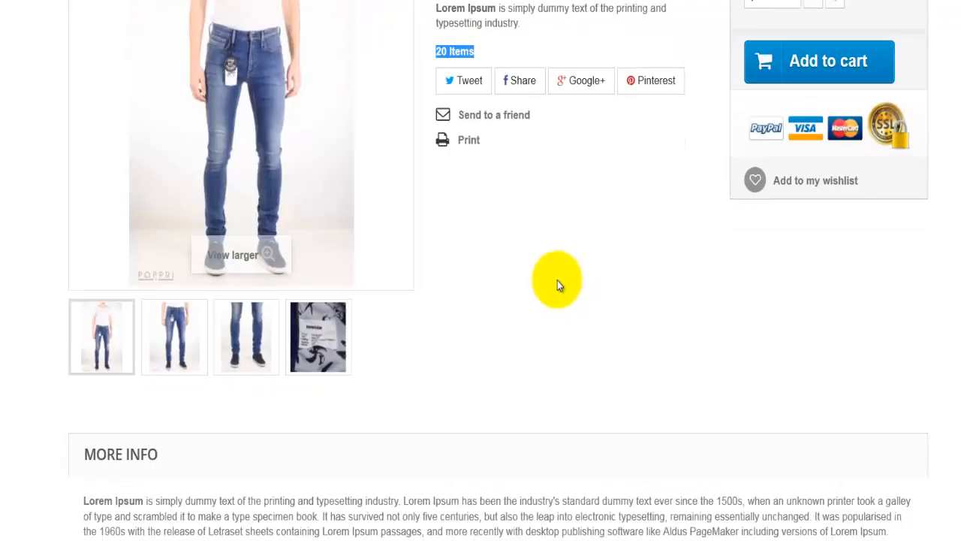
{"action": "left_click", "coordinate": [557, 280]}
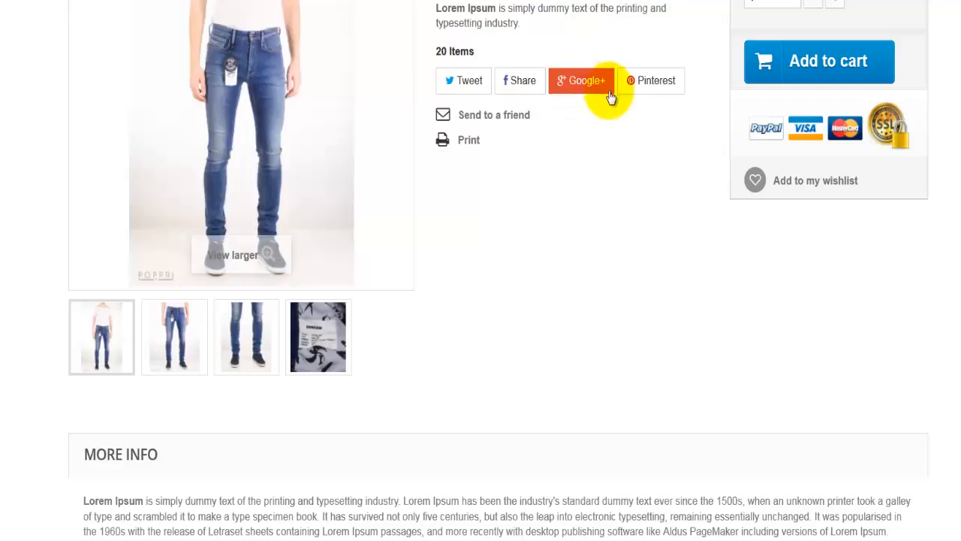
Review the More Info description and the Reviews section of the Diesel Jeans storefront page
{"action": "scroll", "coordinate": [490, 272], "scroll_direction": "down", "scroll_amount": 1}
{"action": "scroll", "coordinate": [98, 386], "scroll_direction": "down", "scroll_amount": 1}
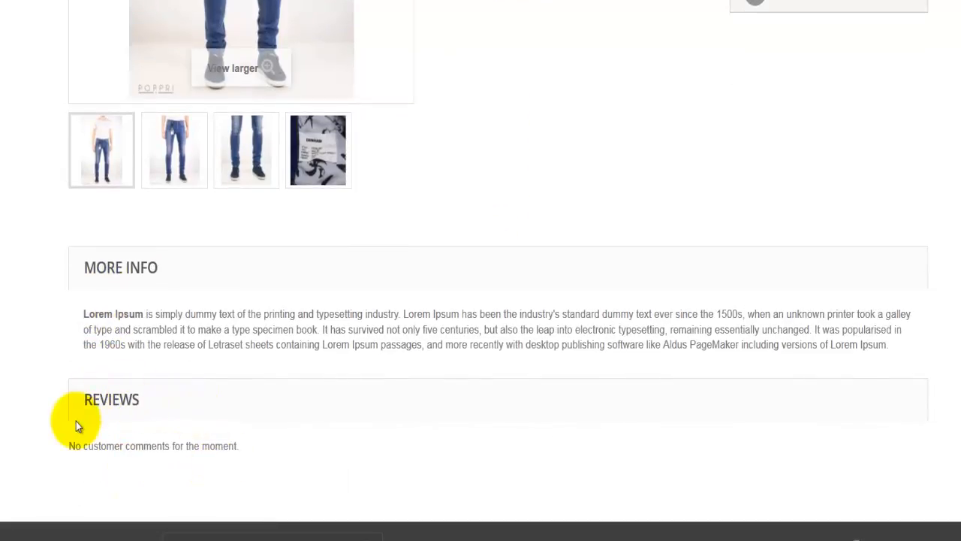
{"action": "scroll", "coordinate": [135, 396], "scroll_direction": "down", "scroll_amount": 1}
{"action": "scroll", "coordinate": [141, 390], "scroll_direction": "up", "scroll_amount": 2}
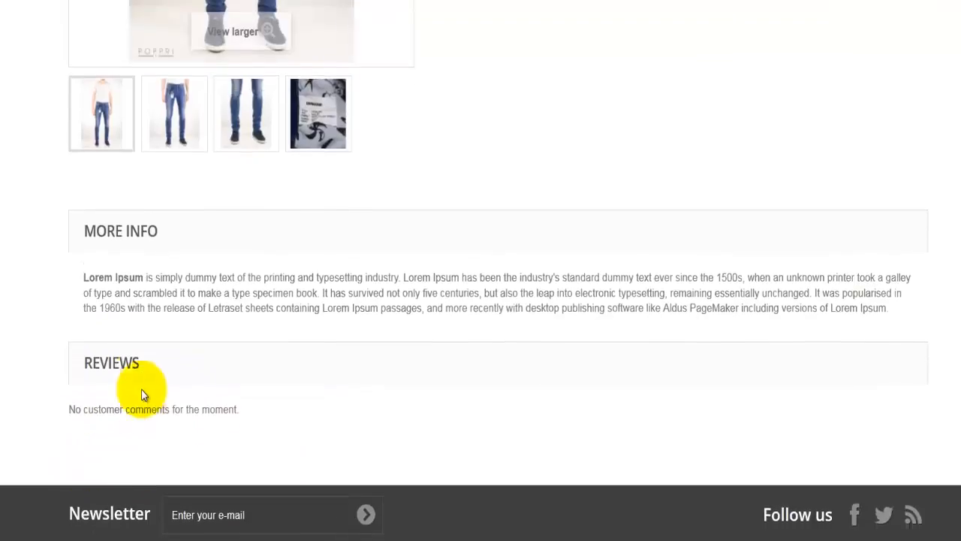
View the second Diesel Jeans image enlarged, browse through the remaining product images, and close the enlarged view
{"action": "scroll", "coordinate": [141, 389], "scroll_direction": "up", "scroll_amount": 2}
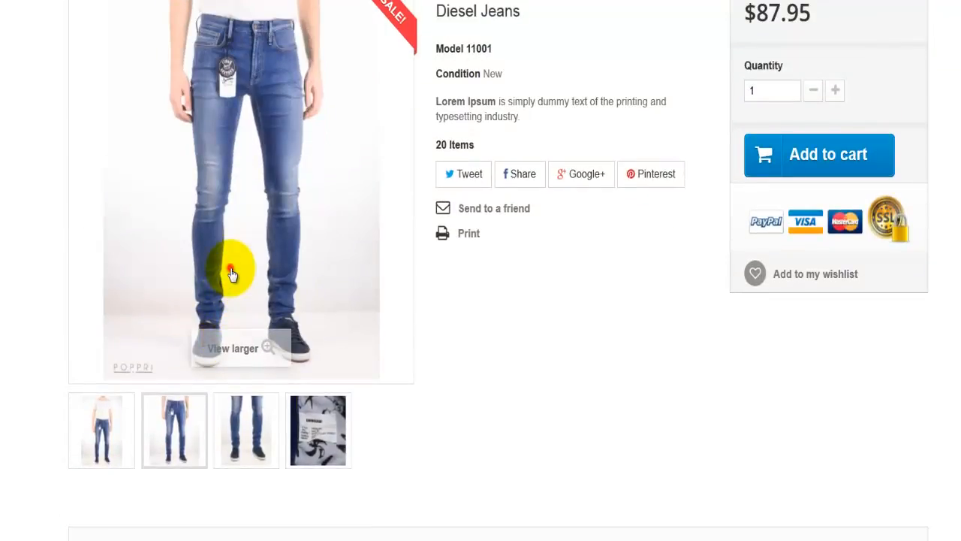
{"action": "left_click", "coordinate": [230, 270]}
{"action": "scroll", "coordinate": [533, 266], "scroll_direction": "up", "scroll_amount": 1}
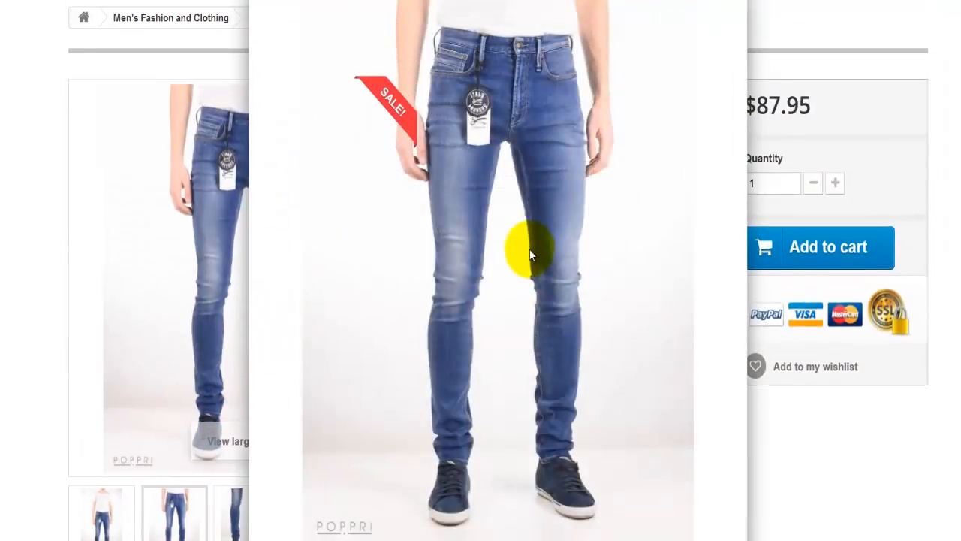
{"action": "scroll", "coordinate": [530, 252], "scroll_direction": "down", "scroll_amount": 1}
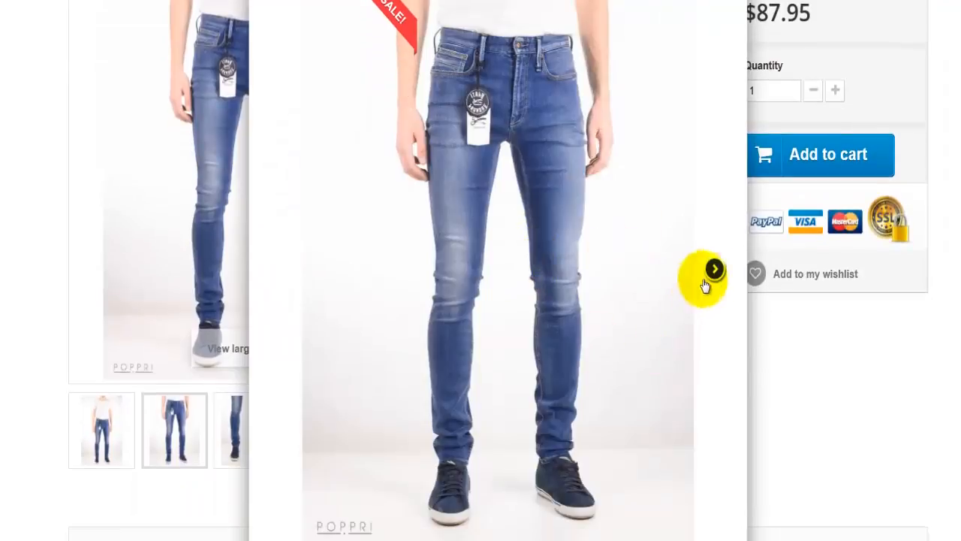
{"action": "left_click", "coordinate": [713, 272]}
{"action": "left_click", "coordinate": [713, 272]}
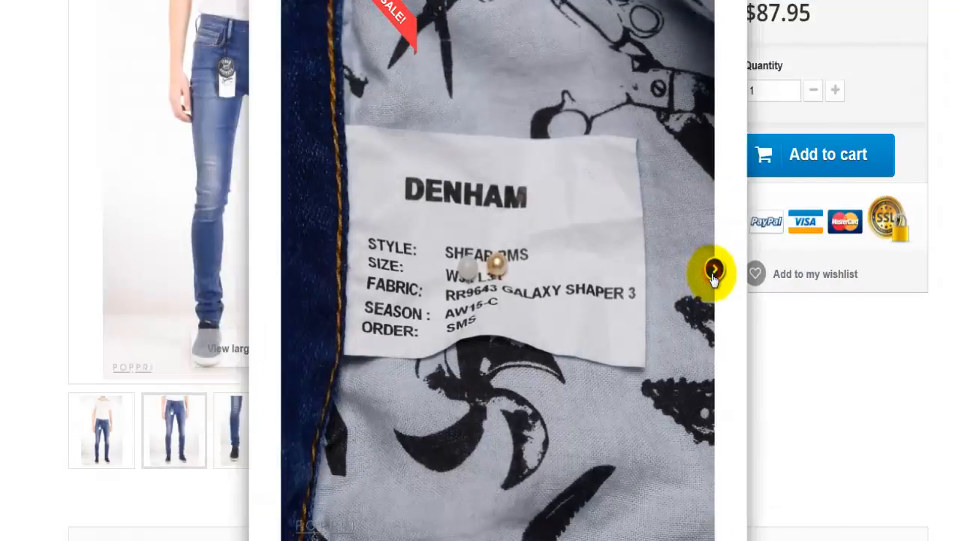
{"action": "left_click", "coordinate": [713, 274]}
{"action": "left_click", "coordinate": [713, 272]}
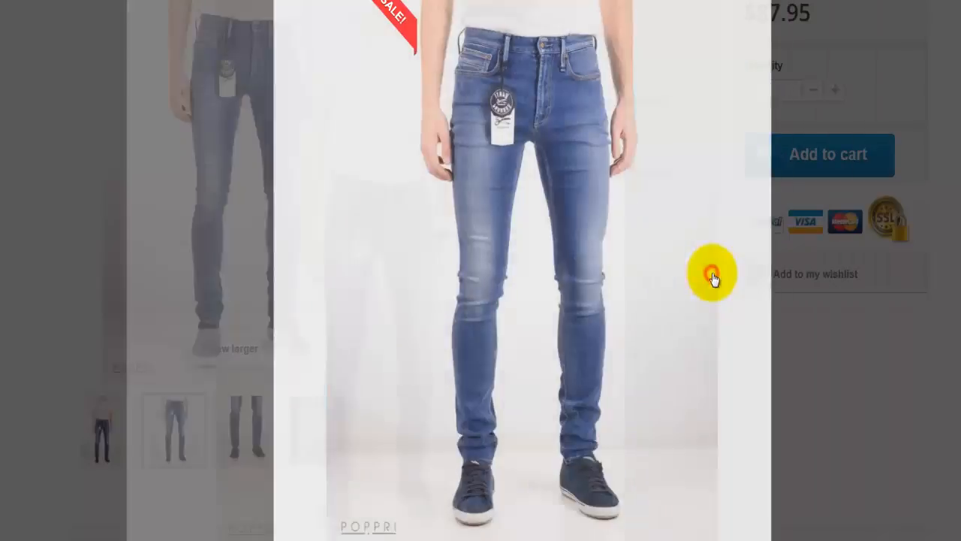
{"action": "left_click", "coordinate": [738, 26]}
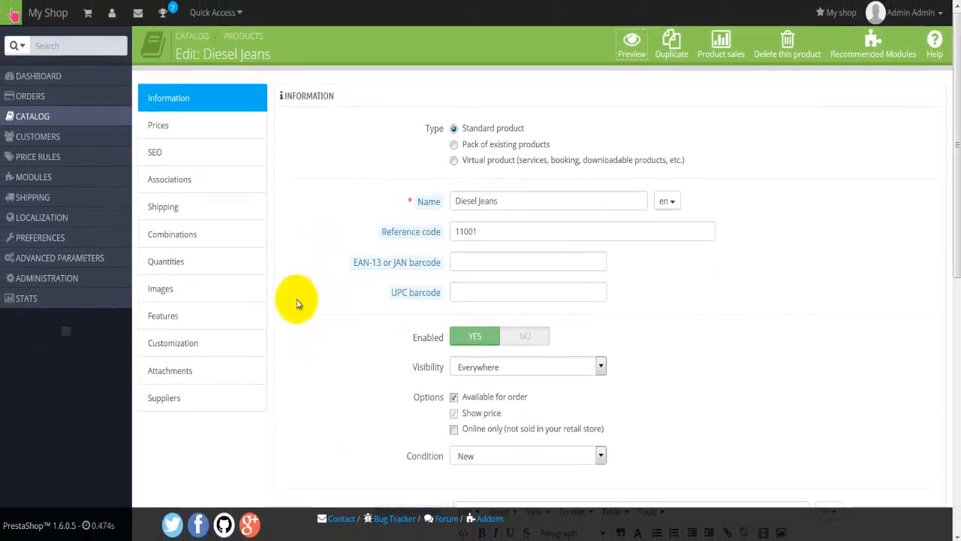
Duplicate the Diesel Jeans product from its edit page, declining to copy the images
{"action": "mouse_move", "coordinate": [101, 106]}
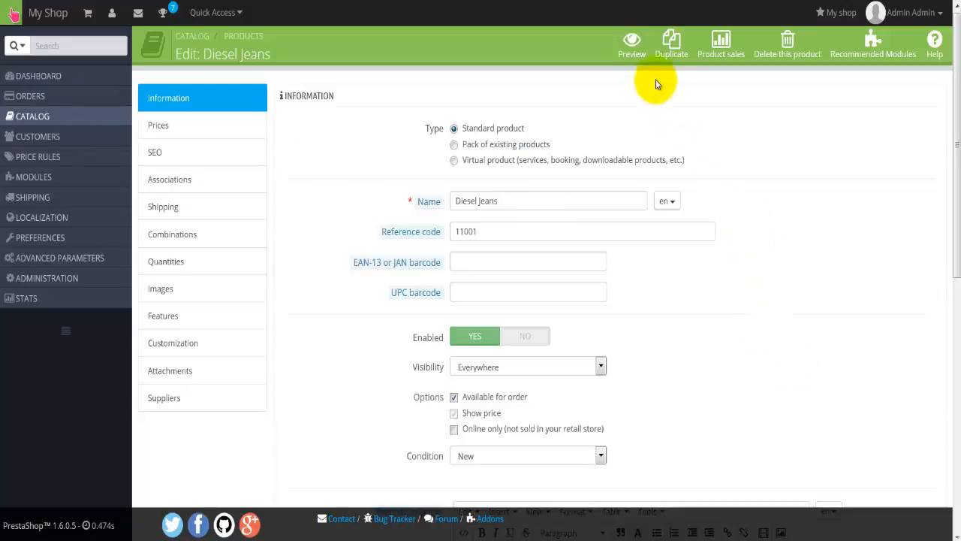
{"action": "left_click", "coordinate": [663, 51]}
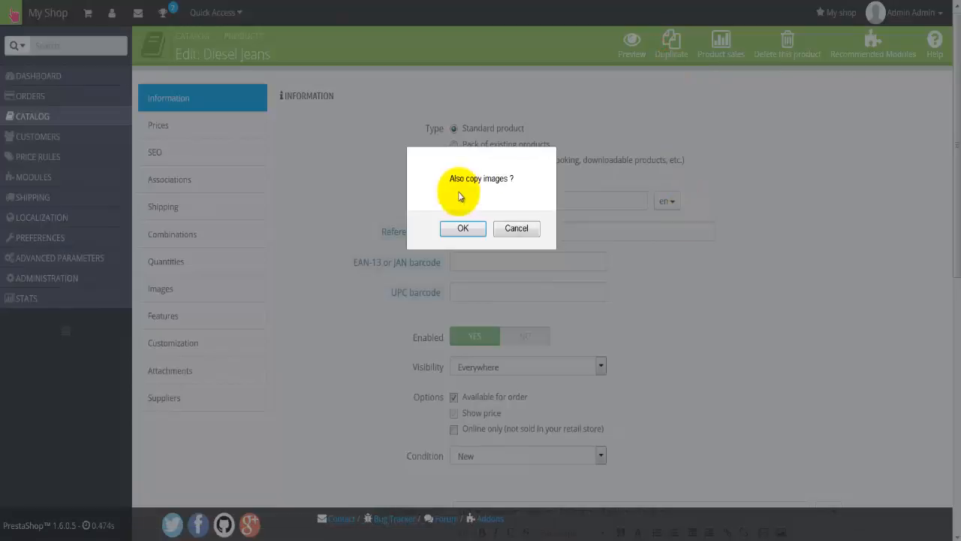
{"action": "left_click", "coordinate": [516, 229]}
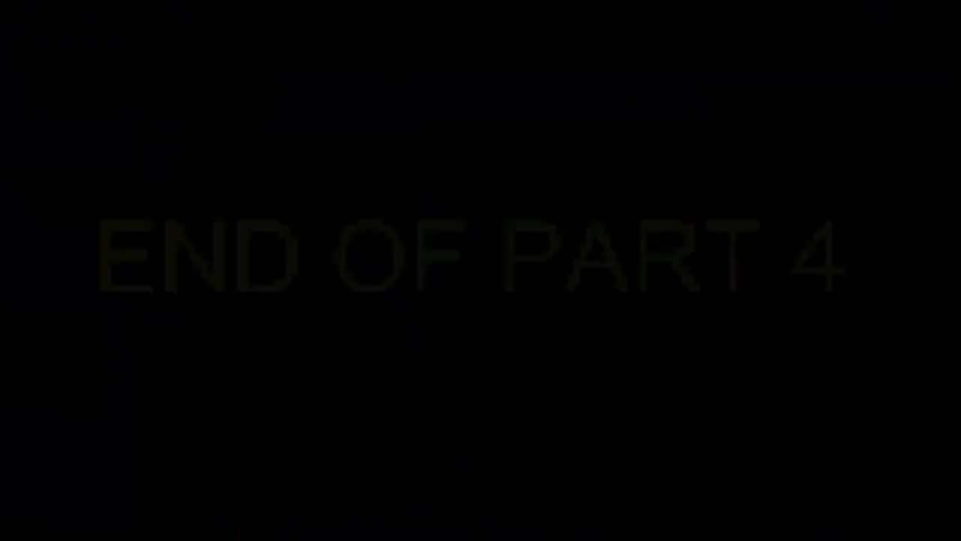